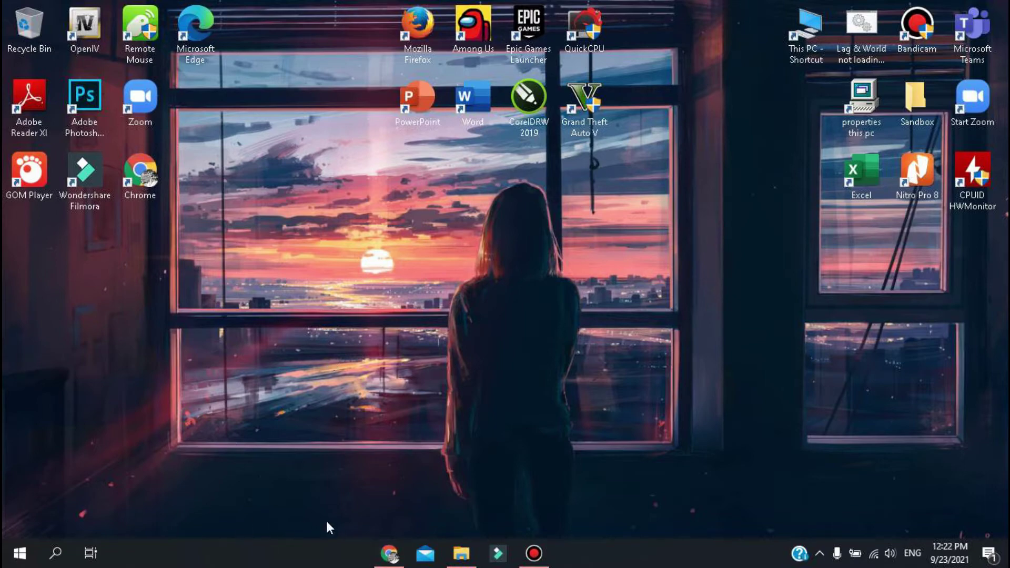
# Step: Switch to Chrome and look over the Menyoo PC [Single-Player Trainer Mod] page on GTA5-Mods
pyautogui.click(389, 553)
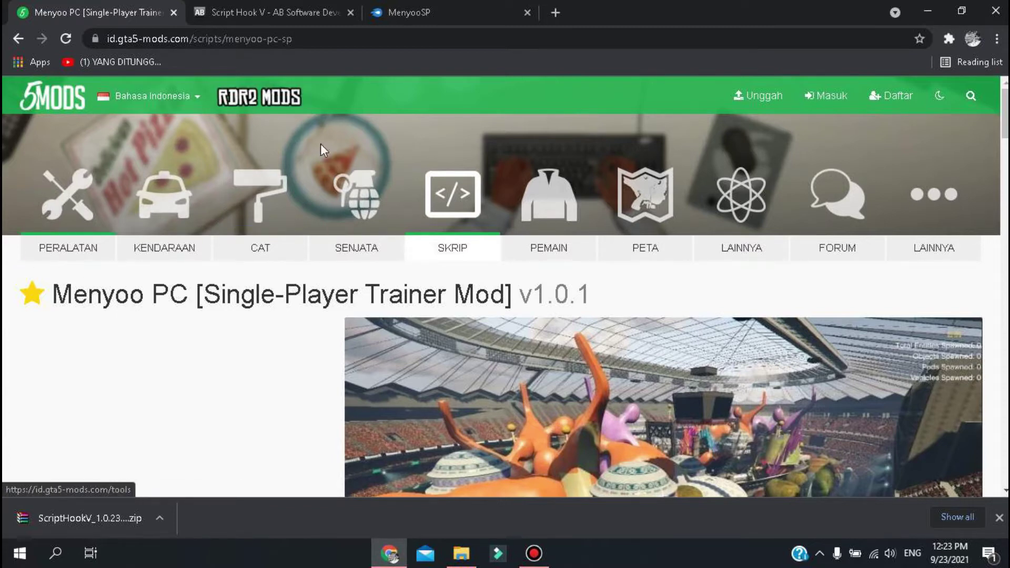
pyautogui.rightClick(243, 402)
pyautogui.click(147, 345)
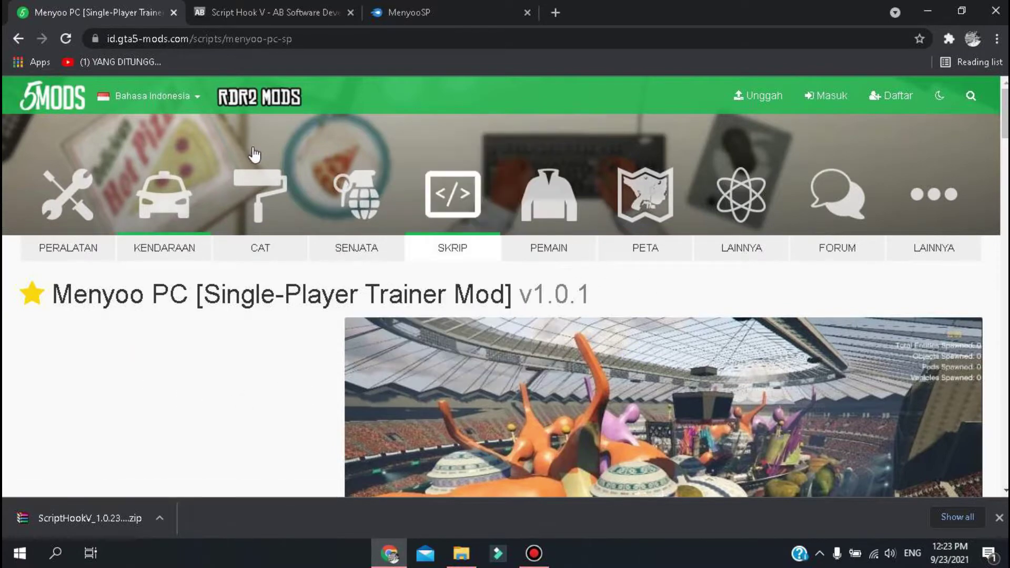
pyautogui.scroll(-4, 298, 150)
pyautogui.scroll(3, 297, 150)
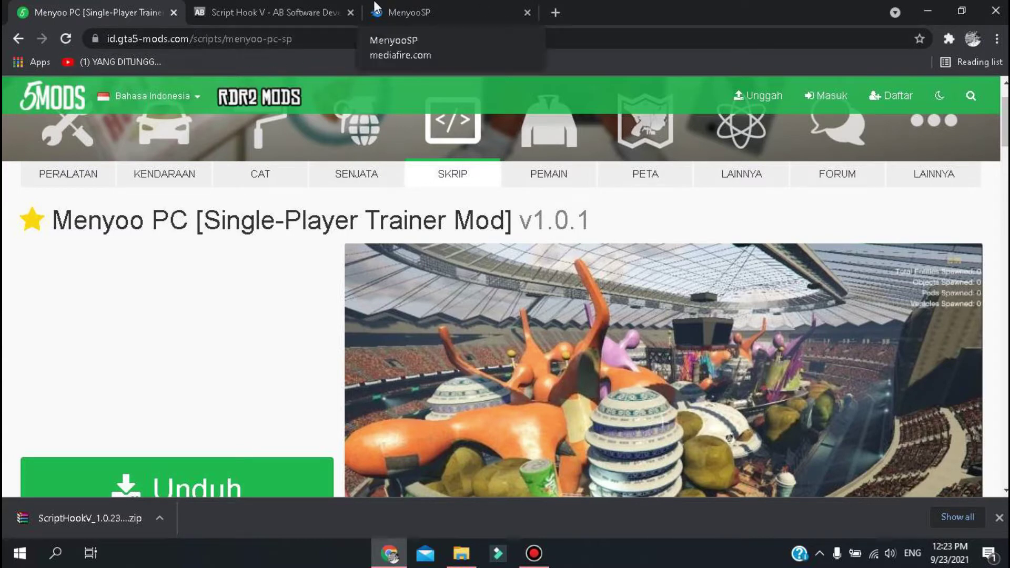
pyautogui.moveTo(389, 1)
pyautogui.click(177, 485)
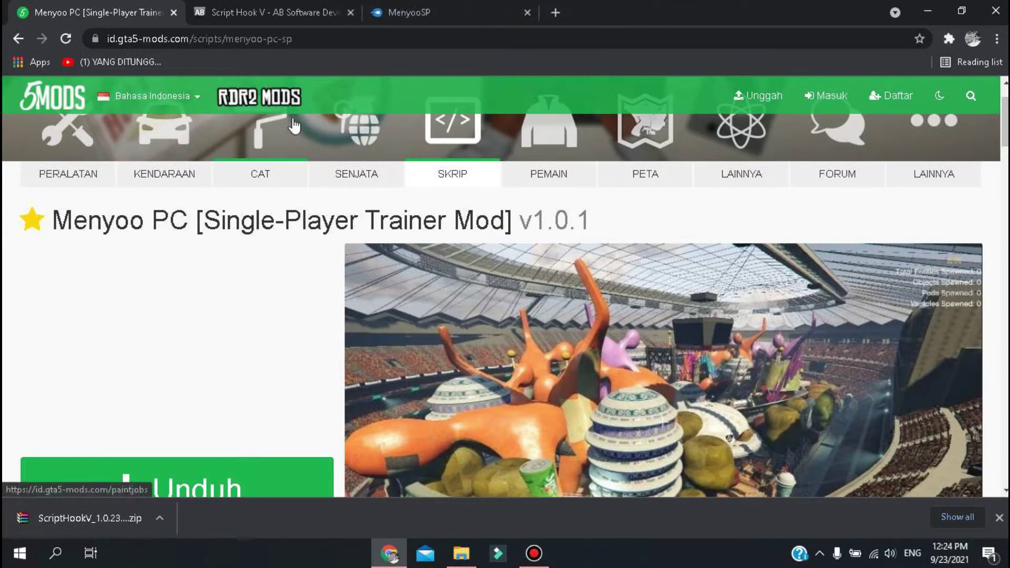
# Step: Check the MenyooSP.zip page on MediaFire and the download table on the Script Hook V page, then return to the Menyoo PC page
pyautogui.click(390, 12)
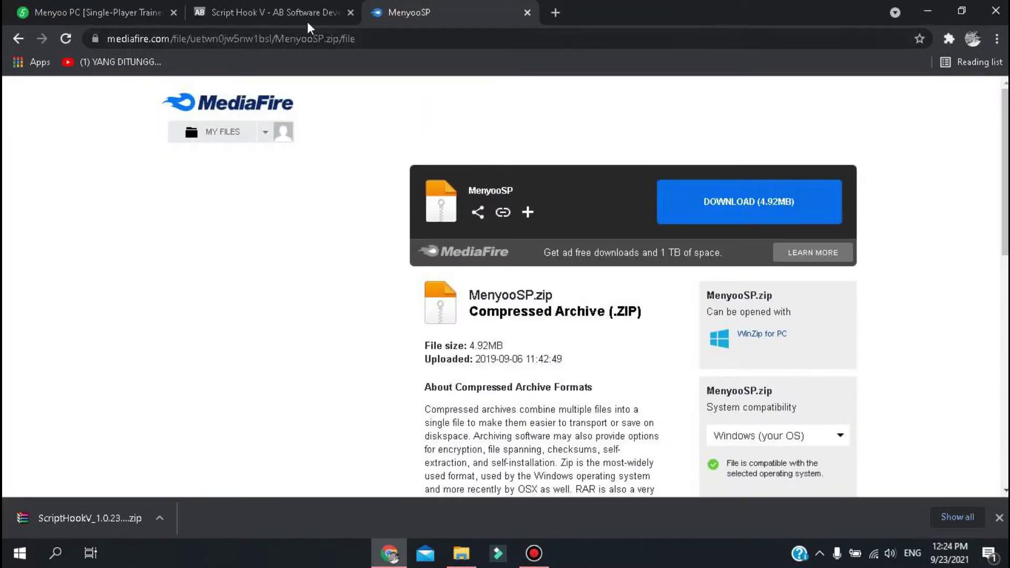
pyautogui.click(93, 11)
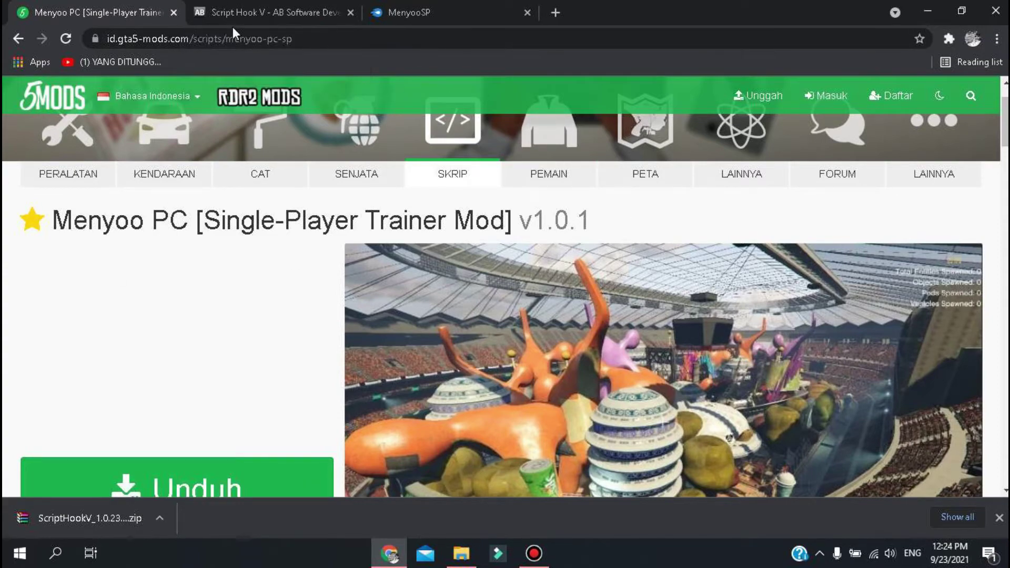
pyautogui.click(248, 4)
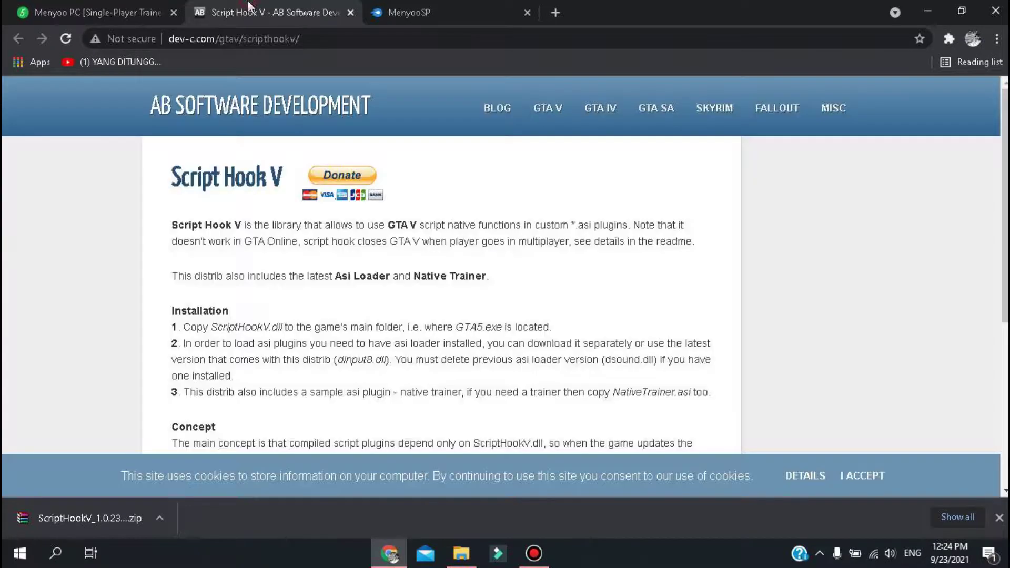
pyautogui.scroll(-5, 241, 203)
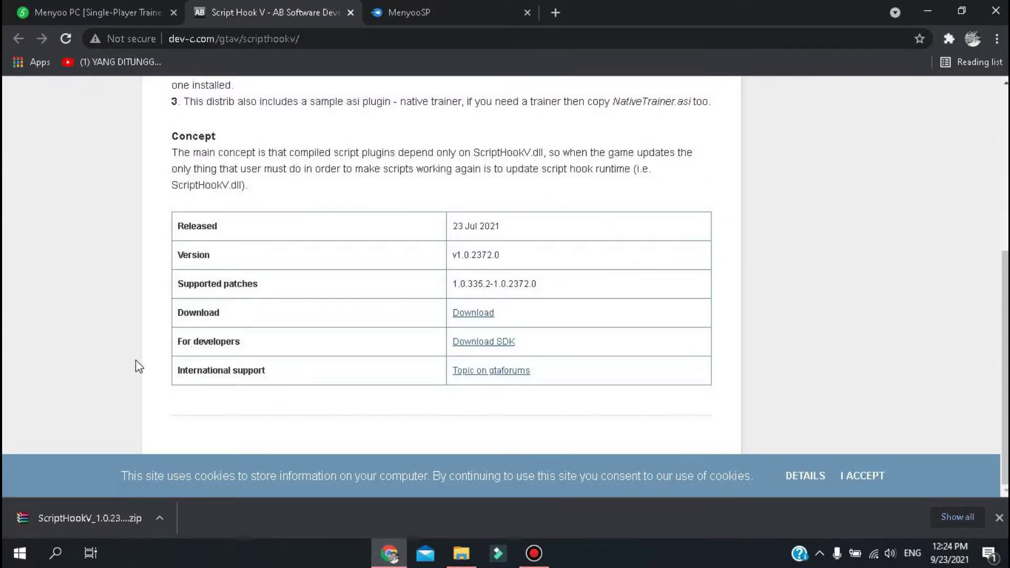
pyautogui.click(145, 16)
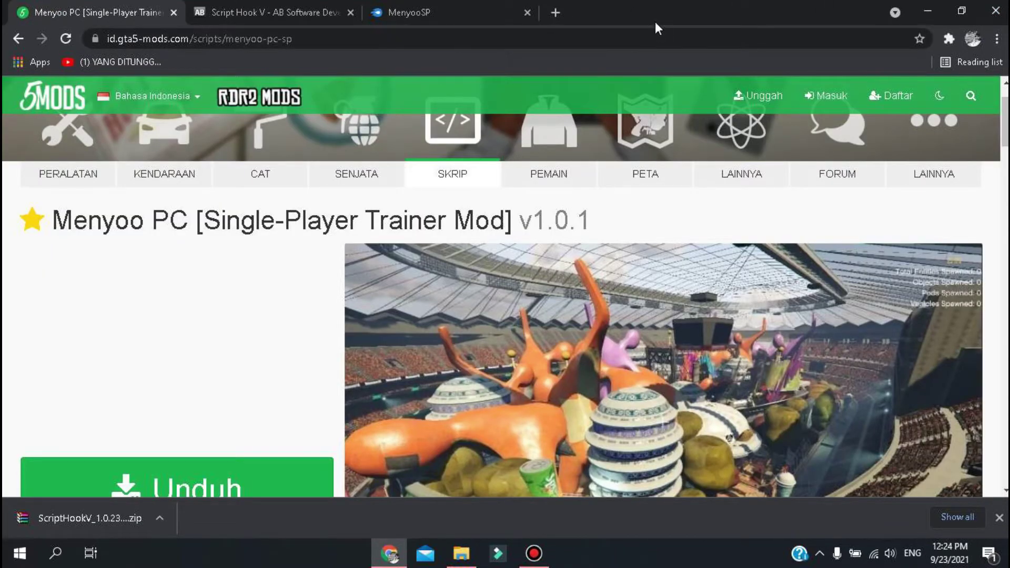
# Step: Search Google for "donwload menyo 1.36" in a new tab
pyautogui.moveTo(524, 2)
pyautogui.click(556, 12)
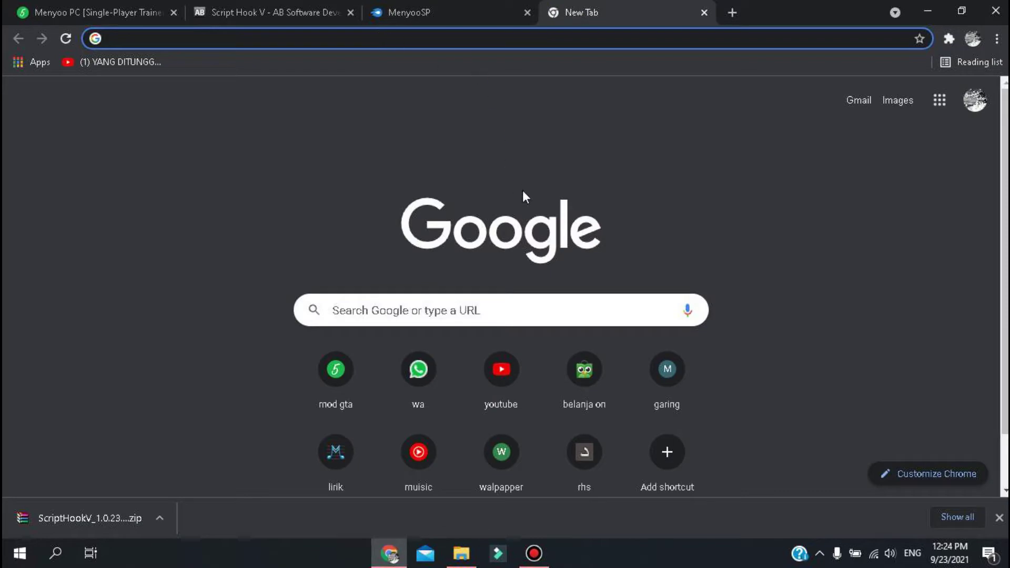
pyautogui.write('menyo')
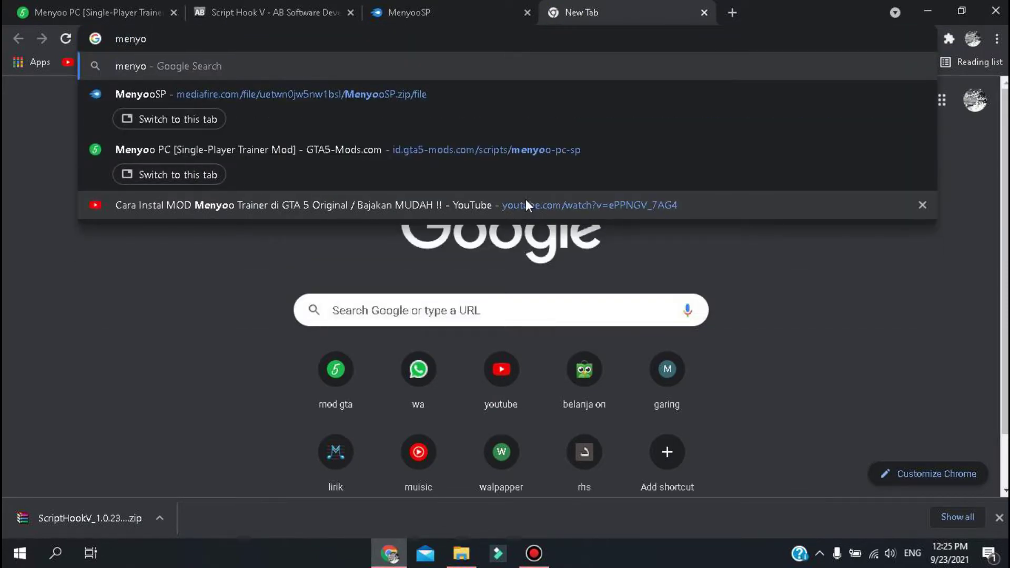
pyautogui.write(' 1')
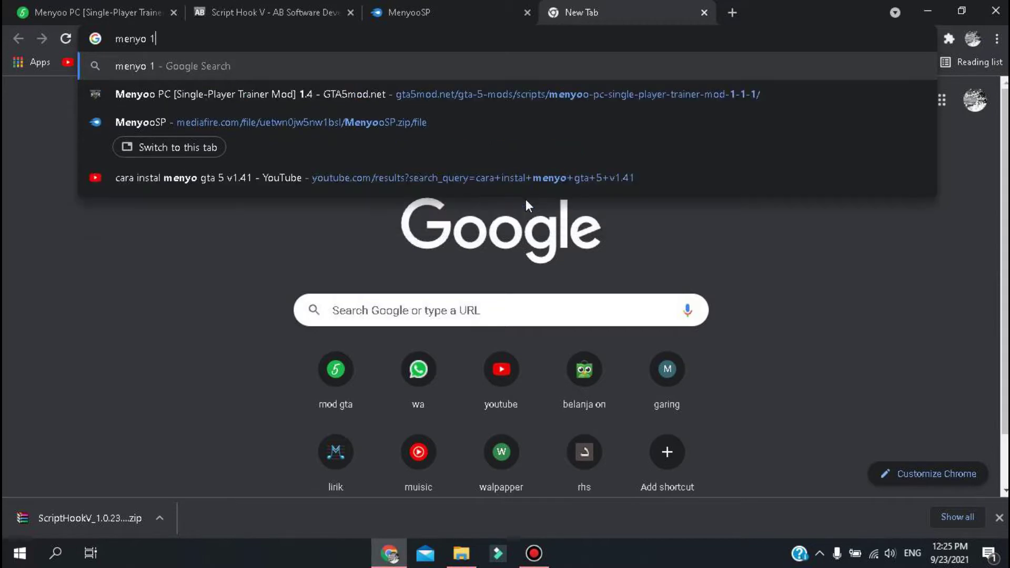
pyautogui.write('.3')
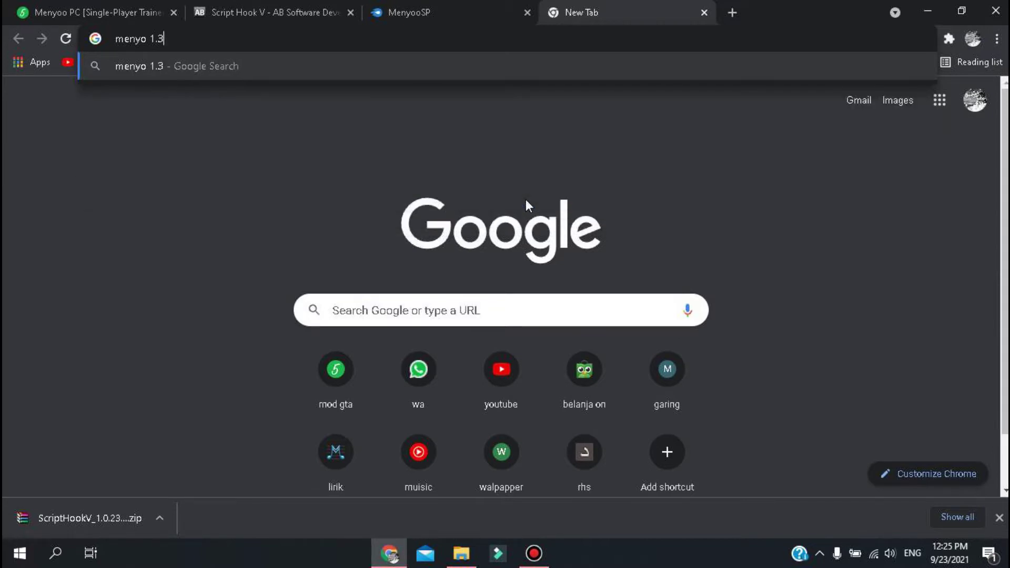
pyautogui.write('6')
pyautogui.write('donw')
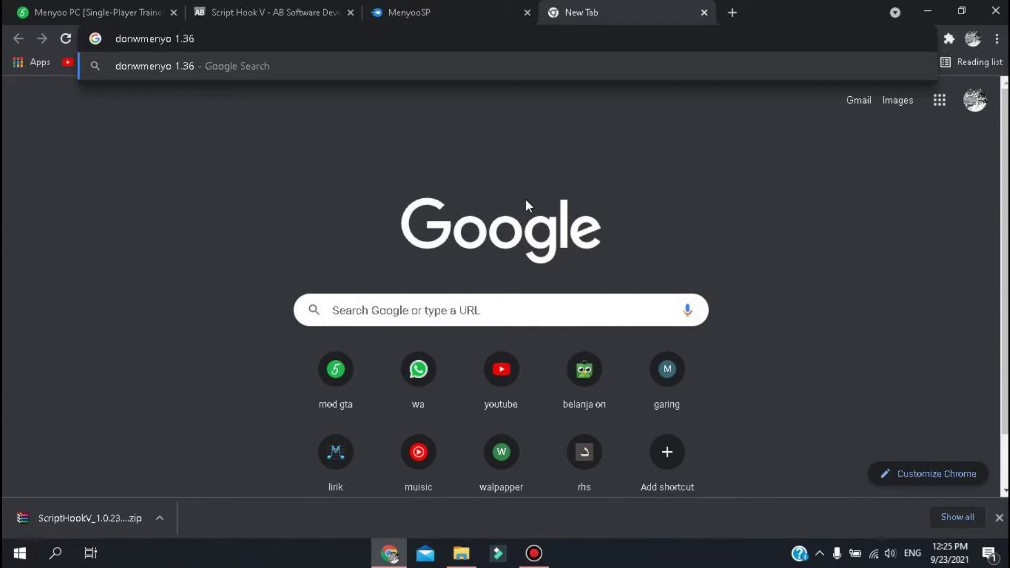
pyautogui.write('load')
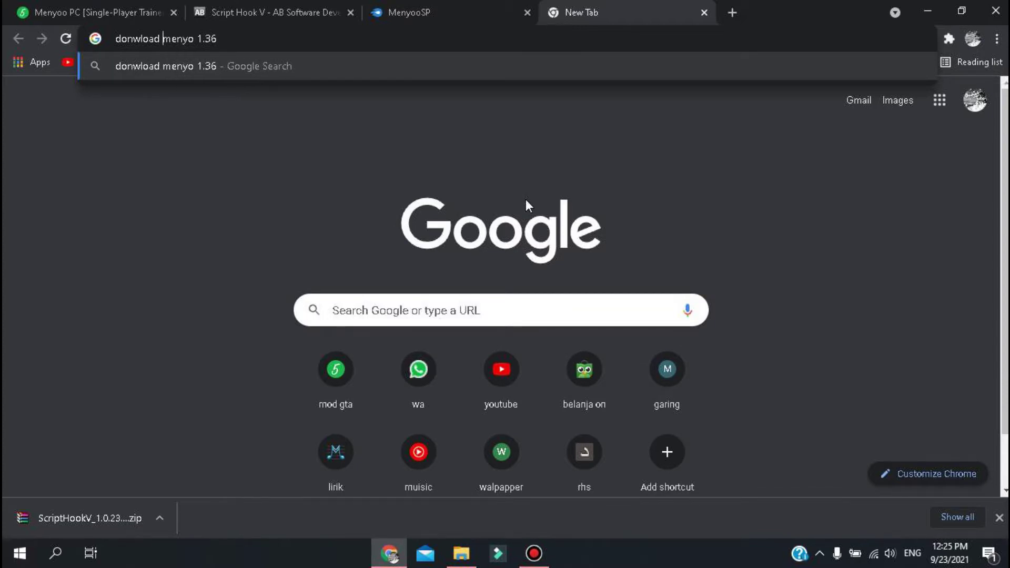
pyautogui.press('Return')
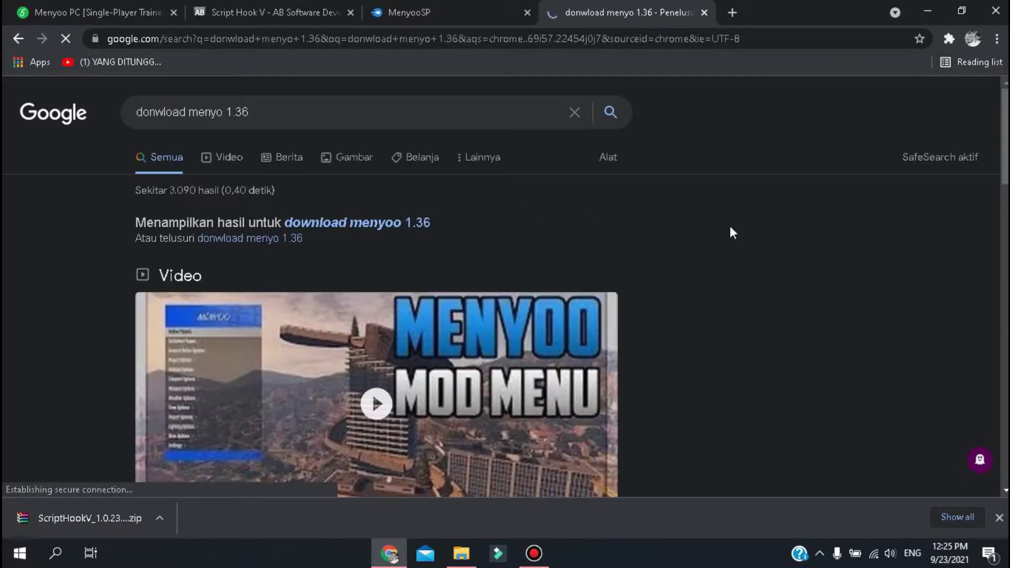
# Step: Read the full description of the "MENYOO NOT WORKING: FIXED!!! GTA 5 MODS" video and return to the search results
pyautogui.scroll(-8, 730, 230)
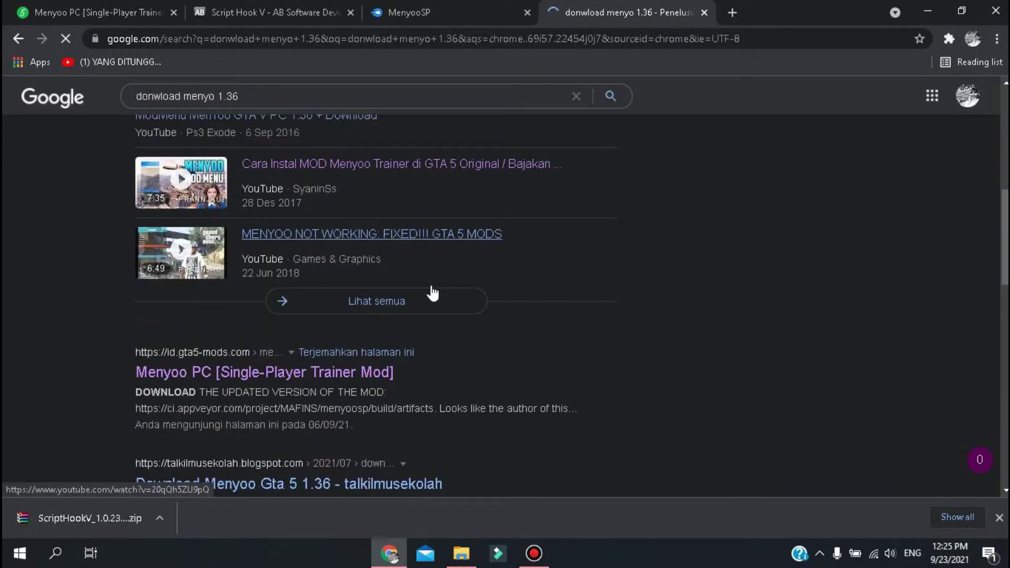
pyautogui.click(395, 248)
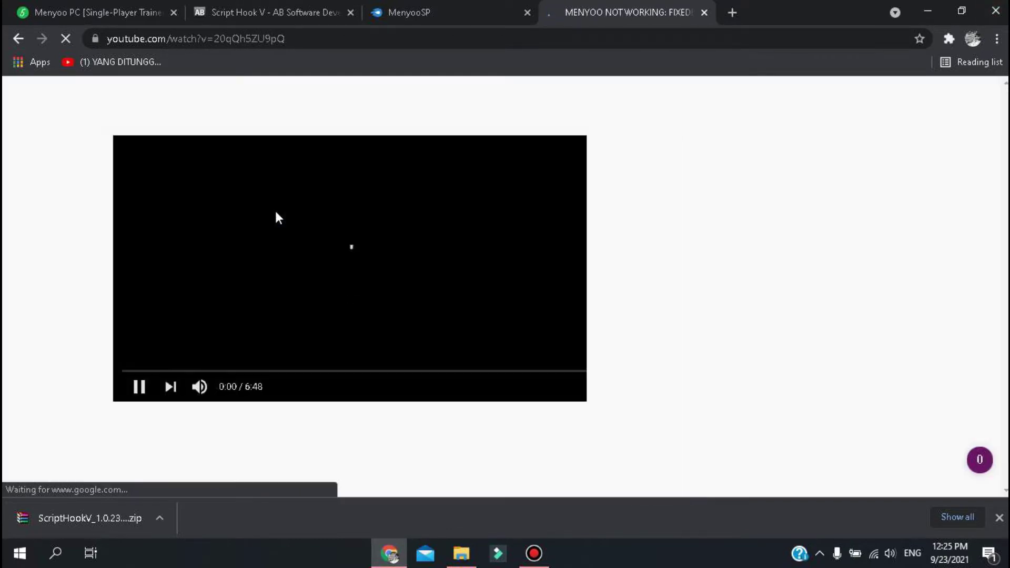
pyautogui.scroll(-3, 292, 107)
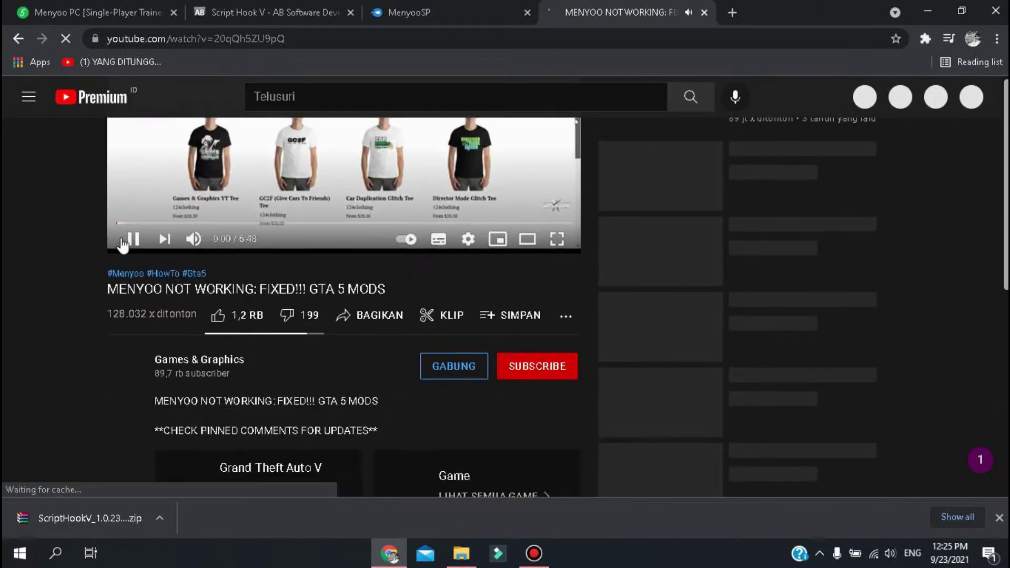
pyautogui.scroll(2, 235, 150)
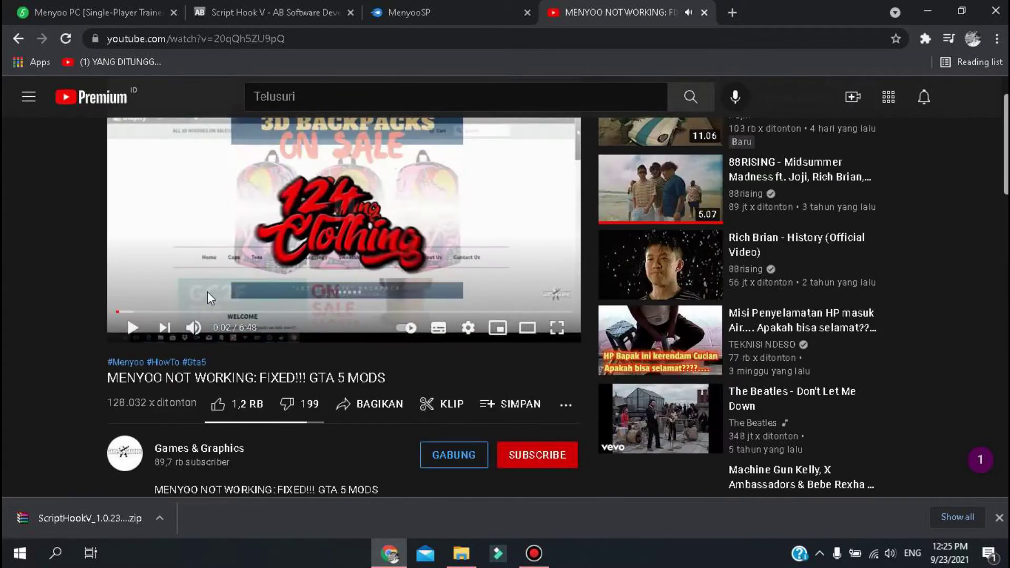
pyautogui.scroll(-4, 207, 291)
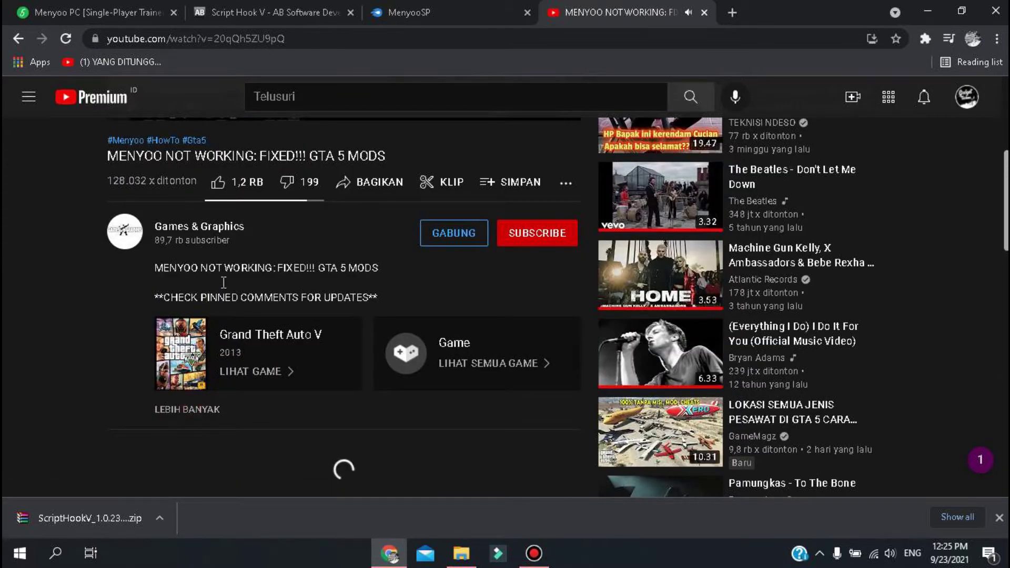
pyautogui.click(173, 409)
pyautogui.scroll(-2, 169, 327)
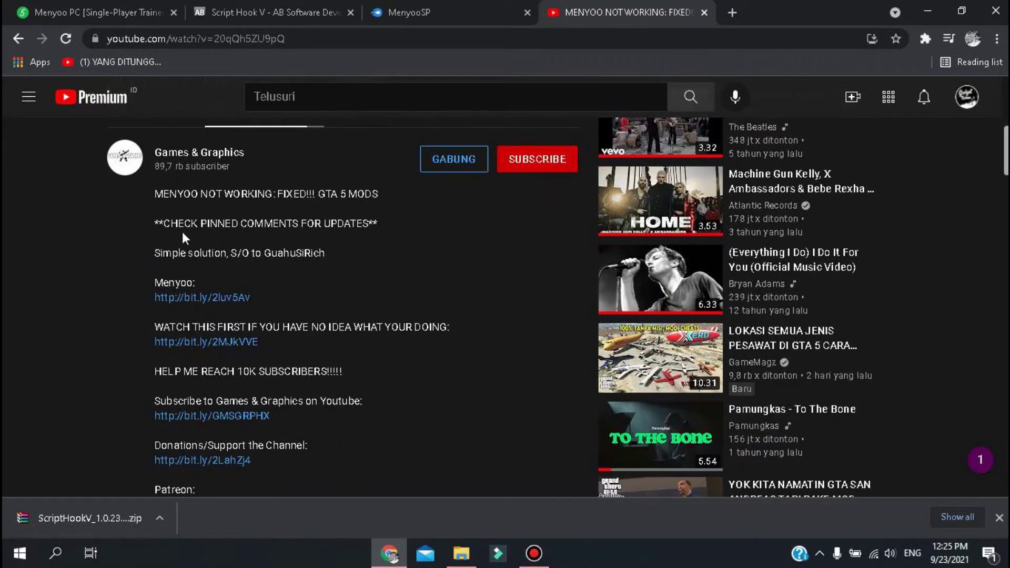
pyautogui.scroll(-1, 182, 235)
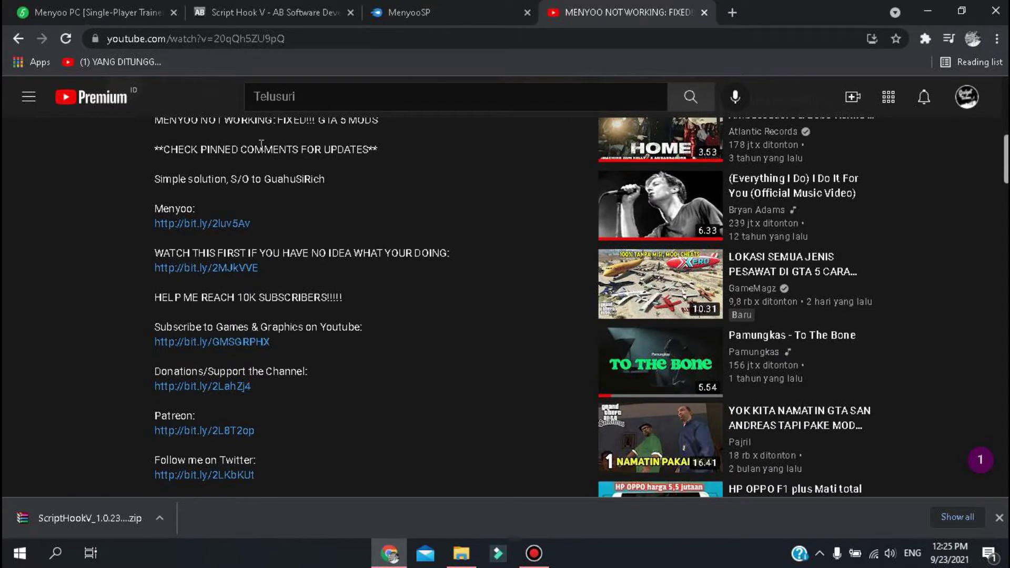
pyautogui.click(19, 39)
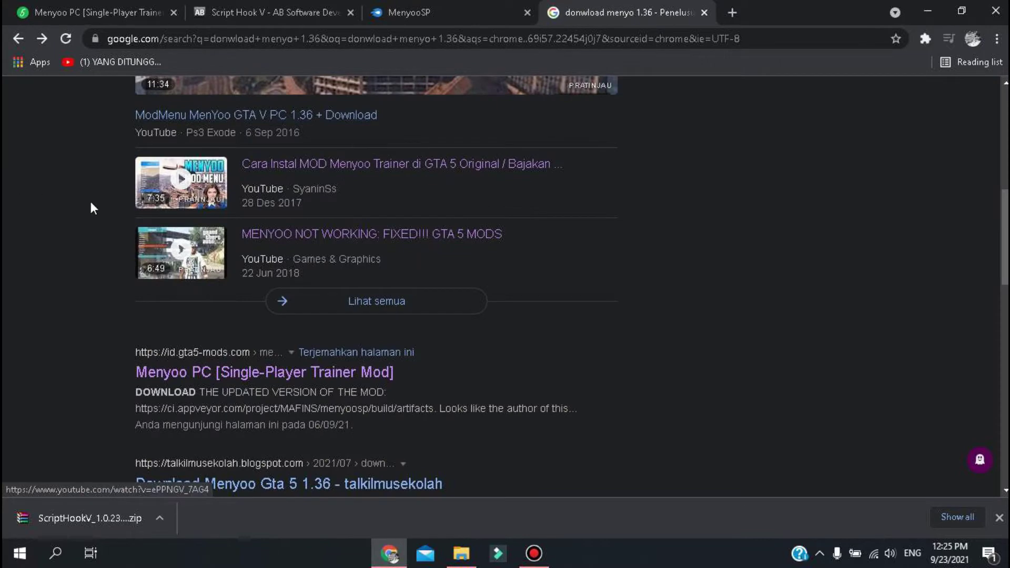
# Step: Rerun the search with the suggested spelling "download menyoo 1.36" and look through the video results
pyautogui.scroll(8, 90, 200)
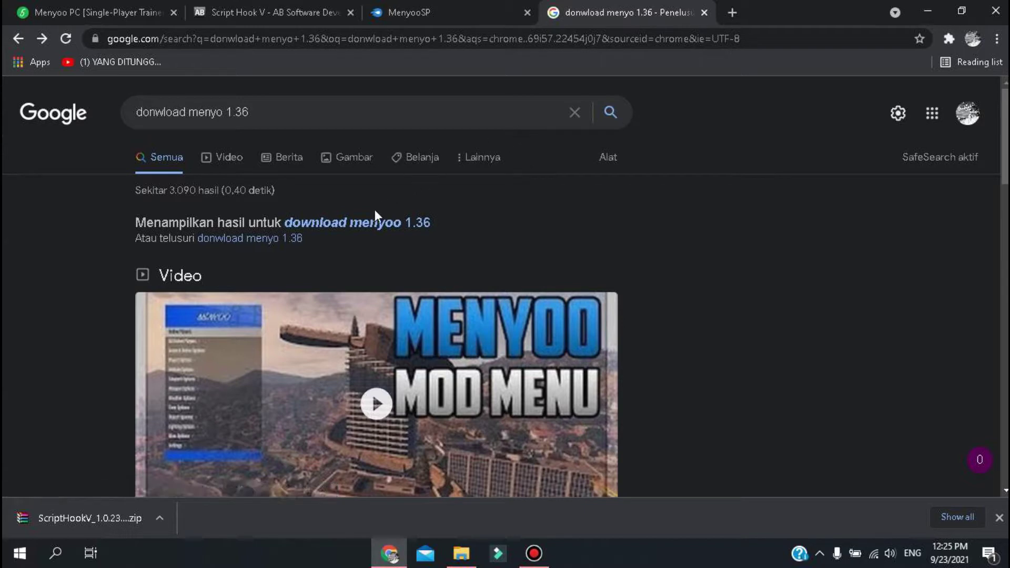
pyautogui.click(366, 223)
pyautogui.scroll(-4, 324, 240)
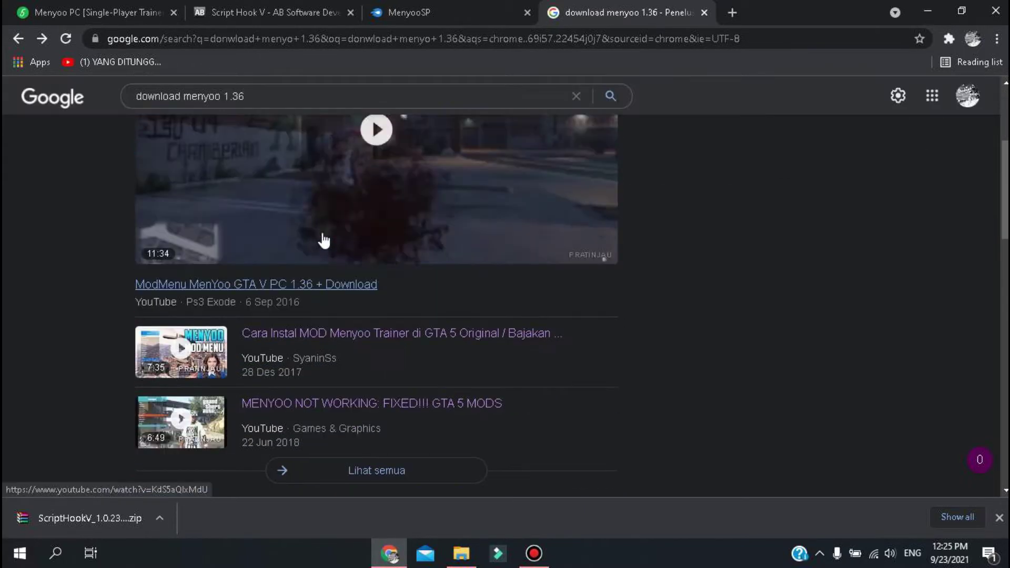
pyautogui.scroll(-1, 324, 240)
pyautogui.scroll(1, 295, 211)
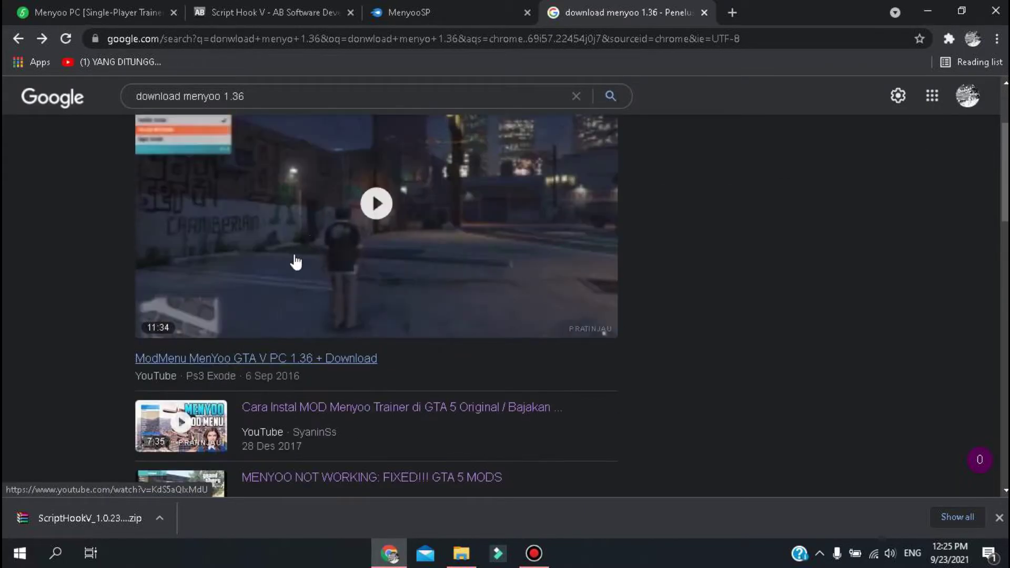
# Step: Open the "ModMenu MenYoo GTA V PC 1.36 + Download" video, pause it, read its full description and return to the results
pyautogui.click(271, 358)
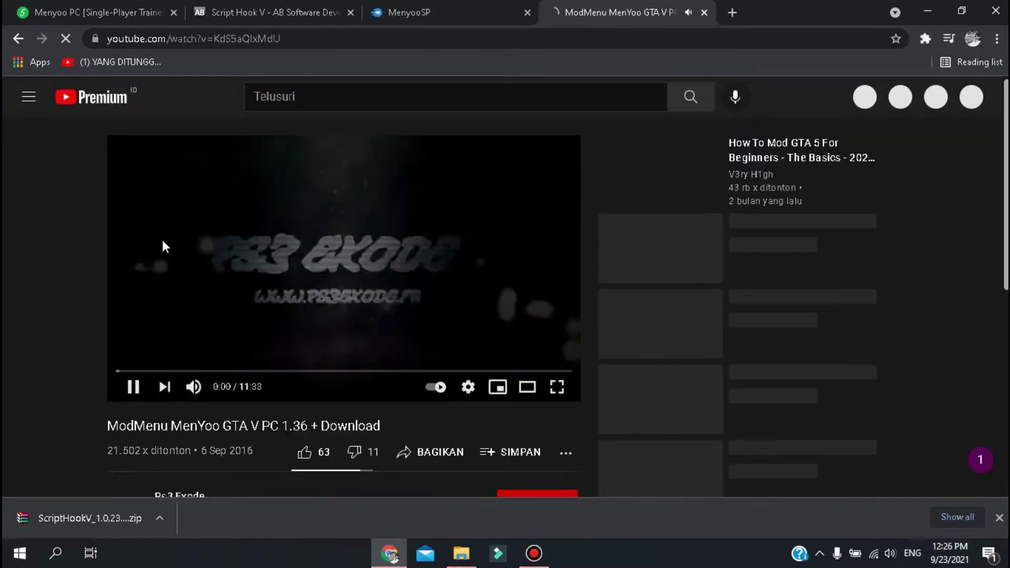
pyautogui.click(115, 254)
pyautogui.scroll(-1, 100, 237)
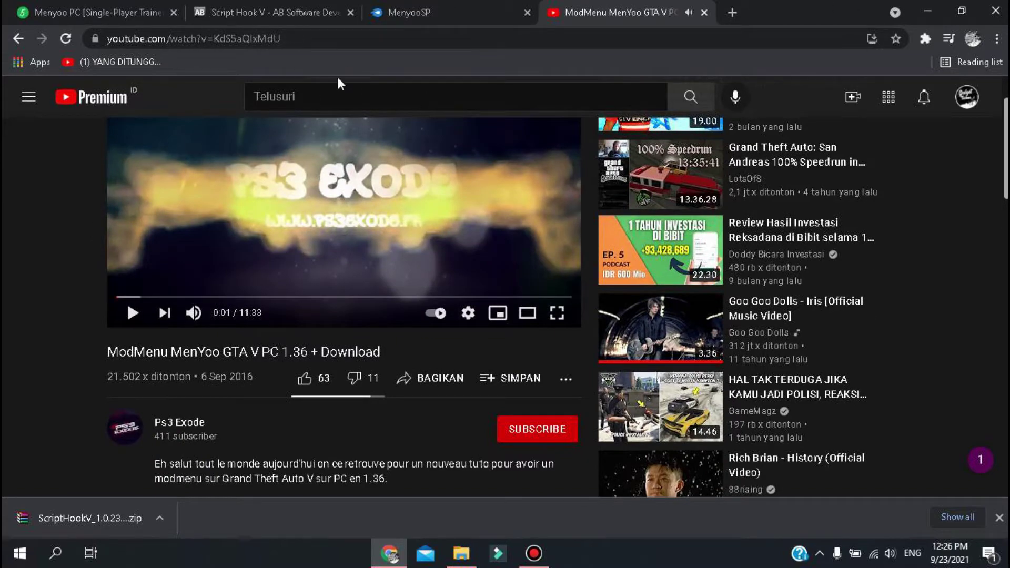
pyautogui.scroll(-4, 83, 247)
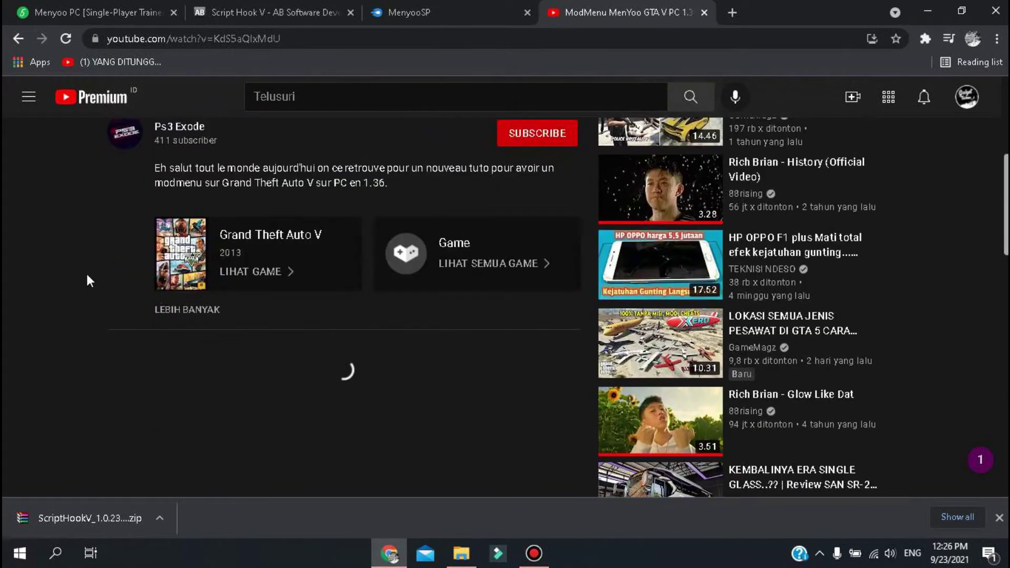
pyautogui.click(192, 312)
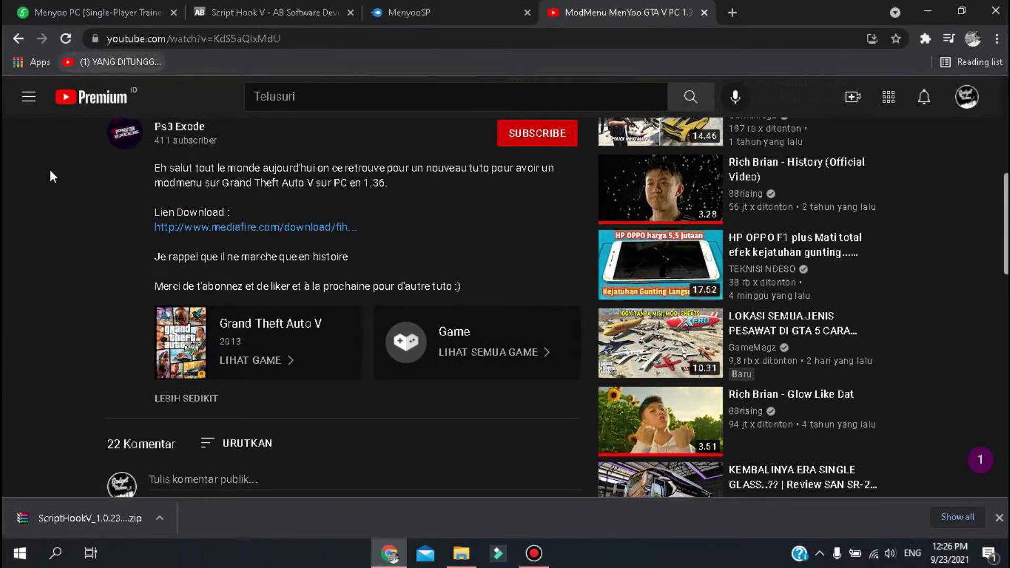
pyautogui.scroll(5, 49, 168)
pyautogui.click(17, 39)
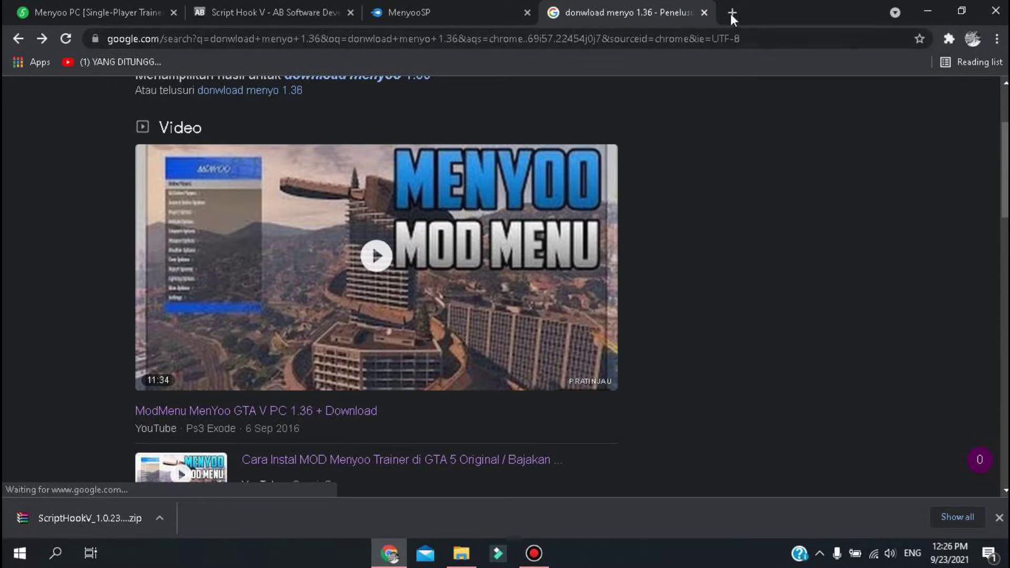
# Step: Close the Google search tab, minimize the browser and switch to the Downloads folder in File Explorer
pyautogui.click(704, 12)
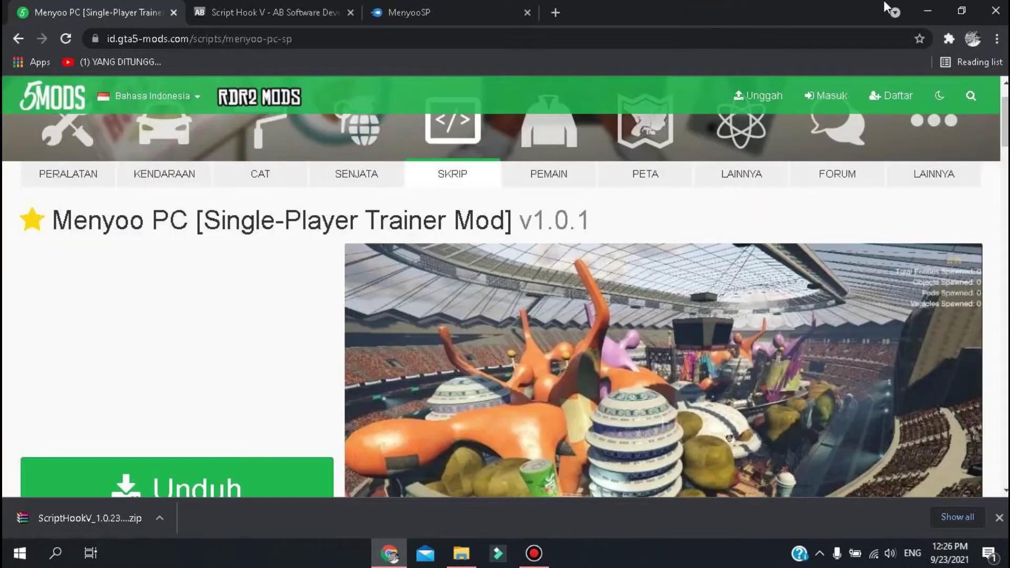
pyautogui.click(931, 6)
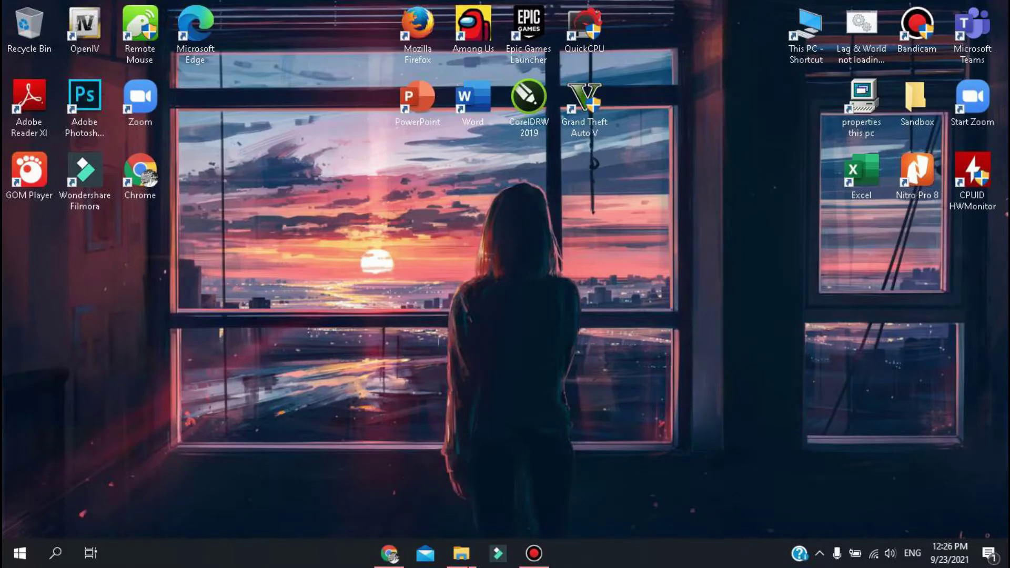
pyautogui.click(461, 553)
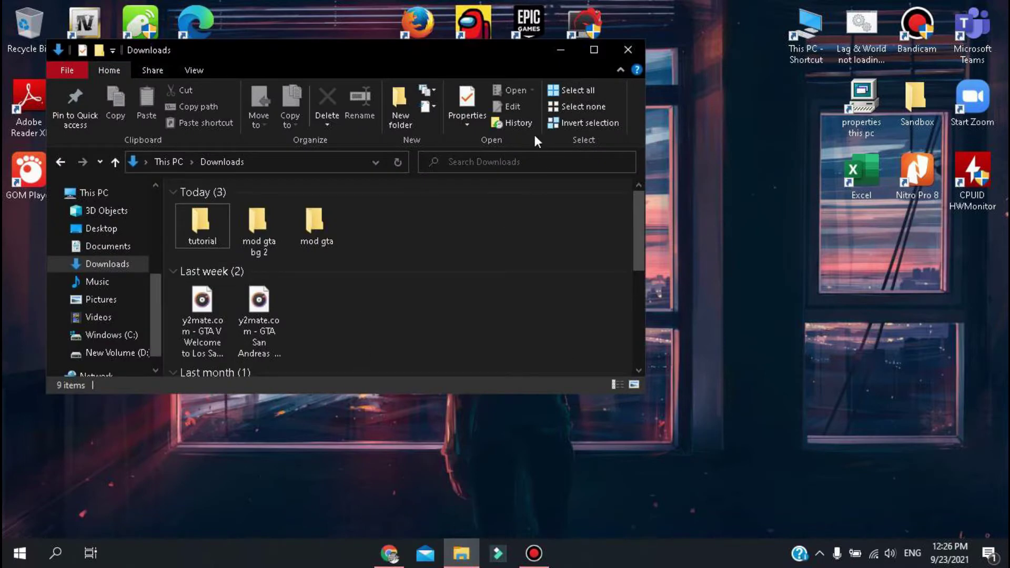
# Step: Open the ScriptHookV_1.0.2372.0 archive from the tutorial folder in WinRAR and dismiss the blank WinRAR notice
pyautogui.click(598, 47)
pyautogui.doubleClick(171, 186)
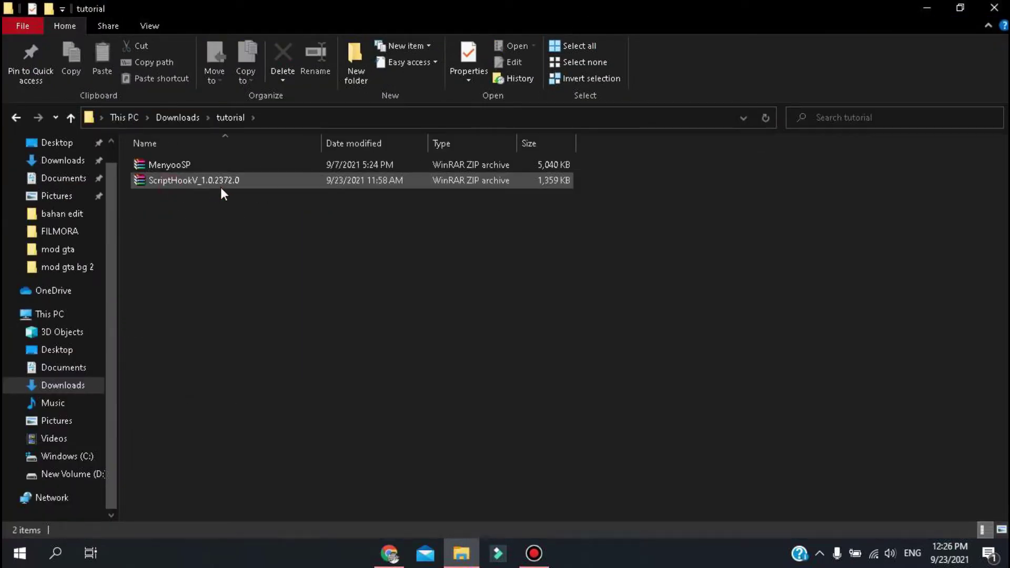
pyautogui.doubleClick(220, 187)
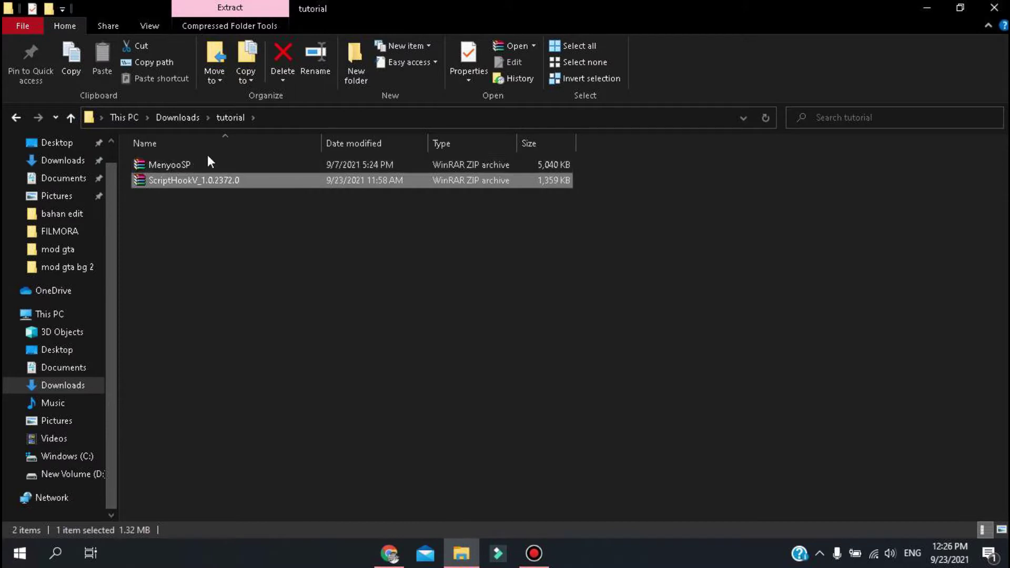
pyautogui.rightClick(214, 177)
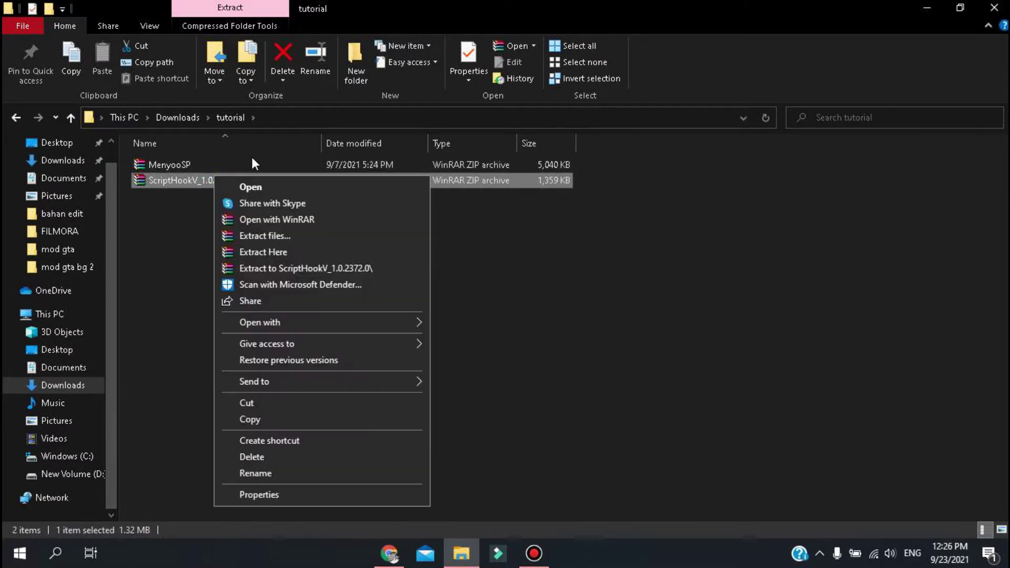
pyautogui.click(283, 223)
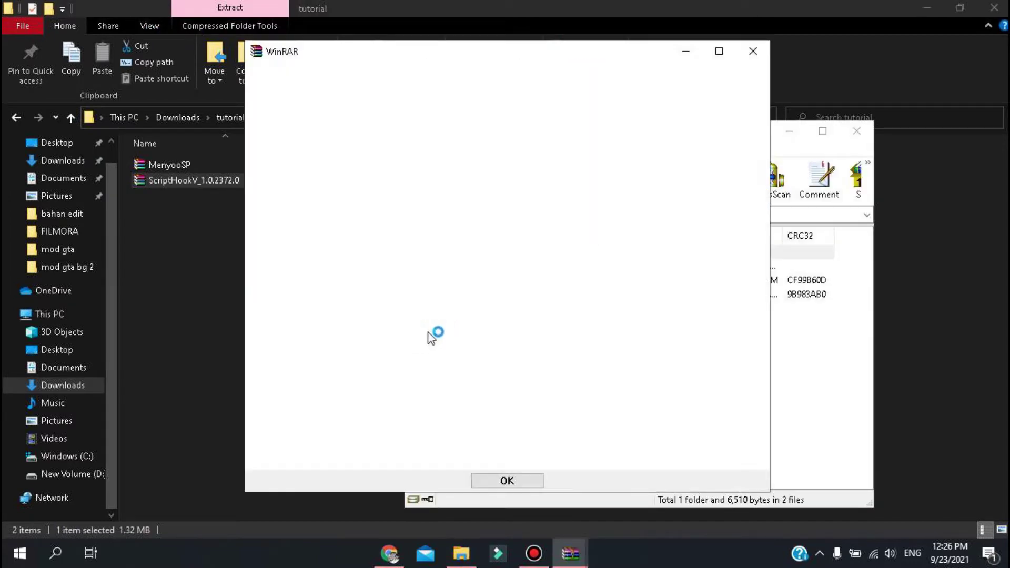
pyautogui.click(754, 51)
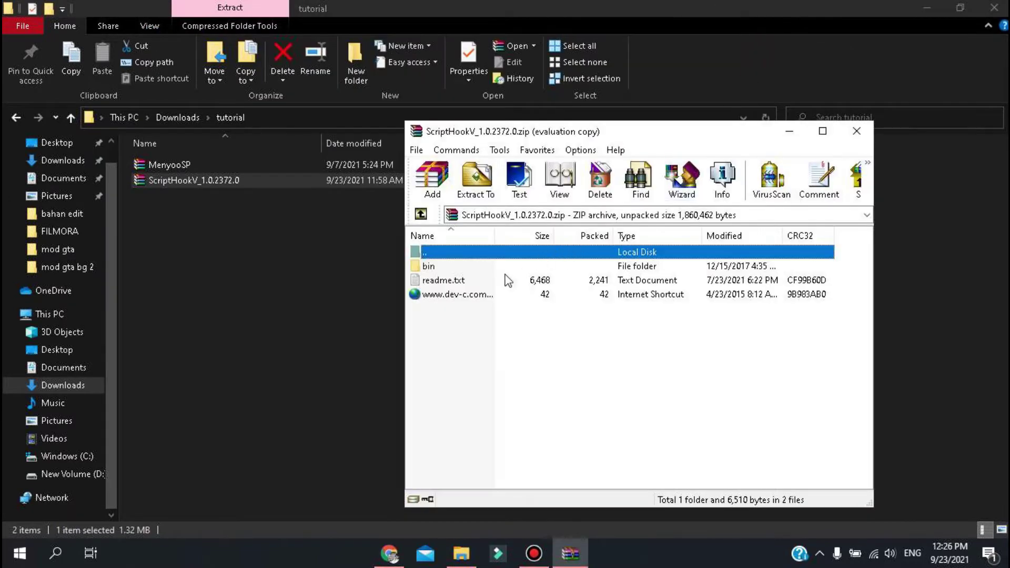
# Step: Enter the archive's bin folder and select both dinput8.dll and ScriptHookV.dll
pyautogui.press('Down')
pyautogui.press('Return')
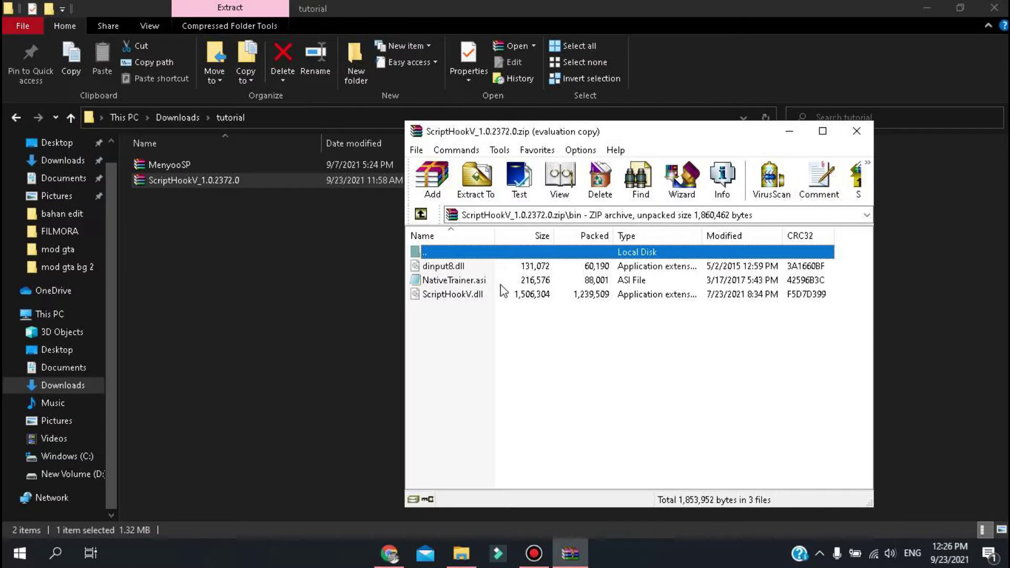
pyautogui.click(504, 401)
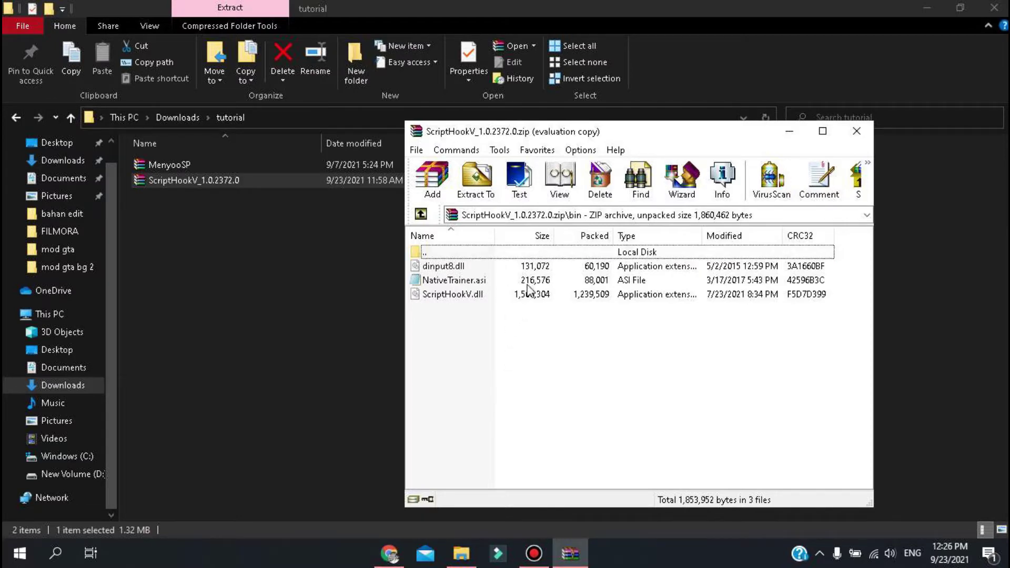
pyautogui.click(550, 267)
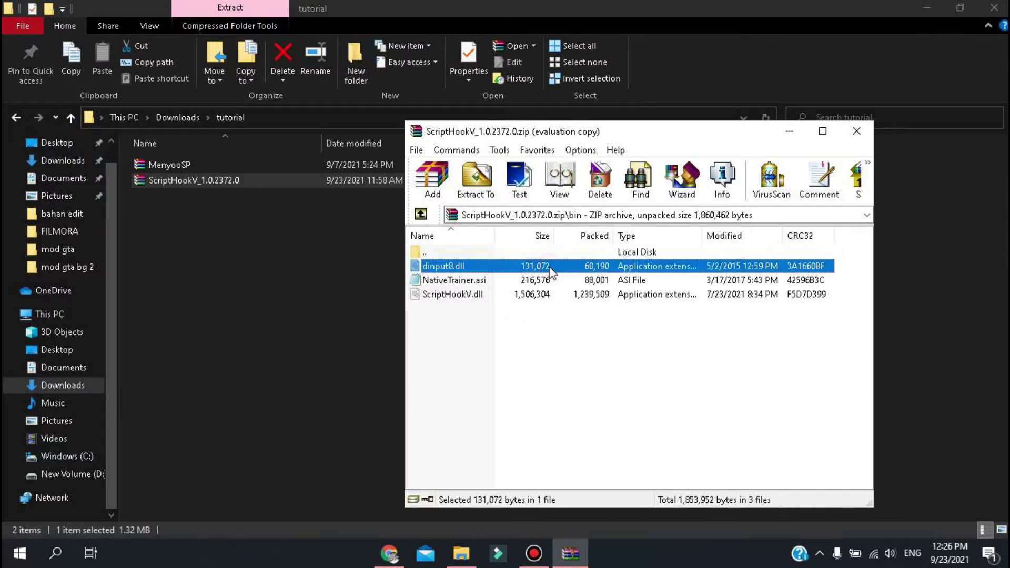
pyautogui.keyDown('ctrl'); pyautogui.click(501, 296); pyautogui.keyUp('ctrl')
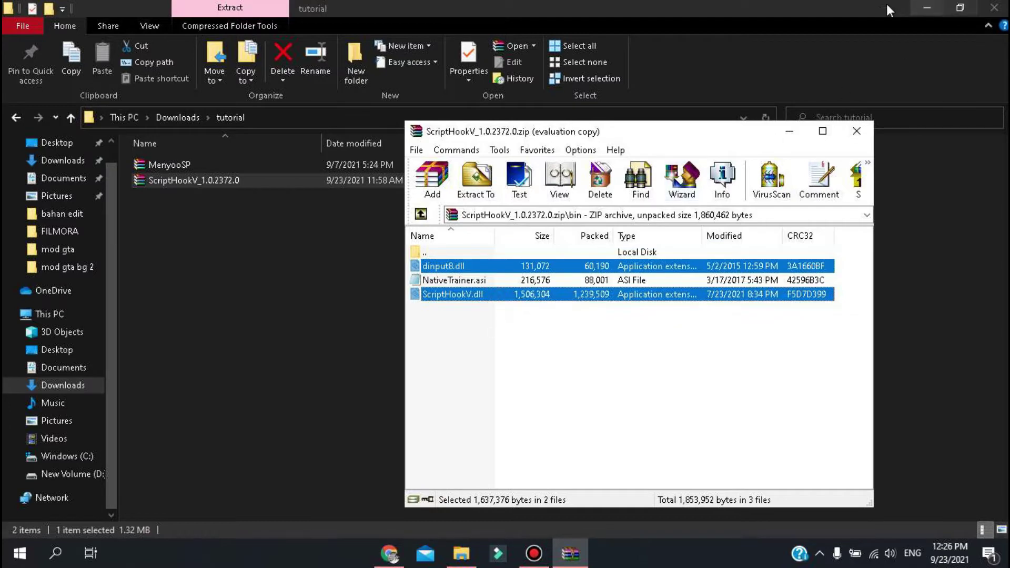
# Step: Open the Grand Theft Auto V shortcut's file location maximized and bring the ScriptHookV archive window in front of it
pyautogui.click(927, 8)
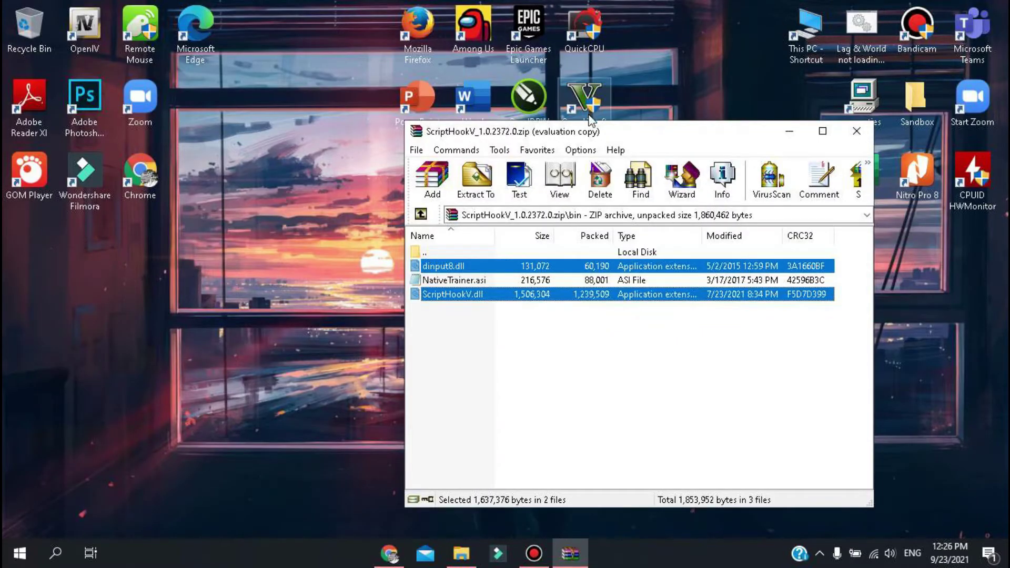
pyautogui.moveTo(591, 129); pyautogui.dragTo(592, 158)
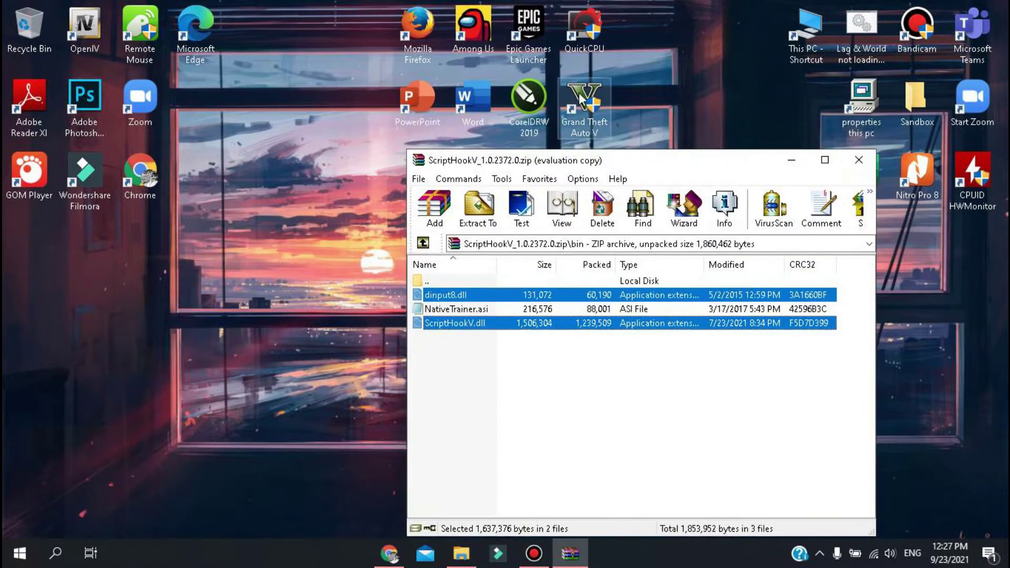
pyautogui.click(581, 97)
pyautogui.rightClick(580, 95)
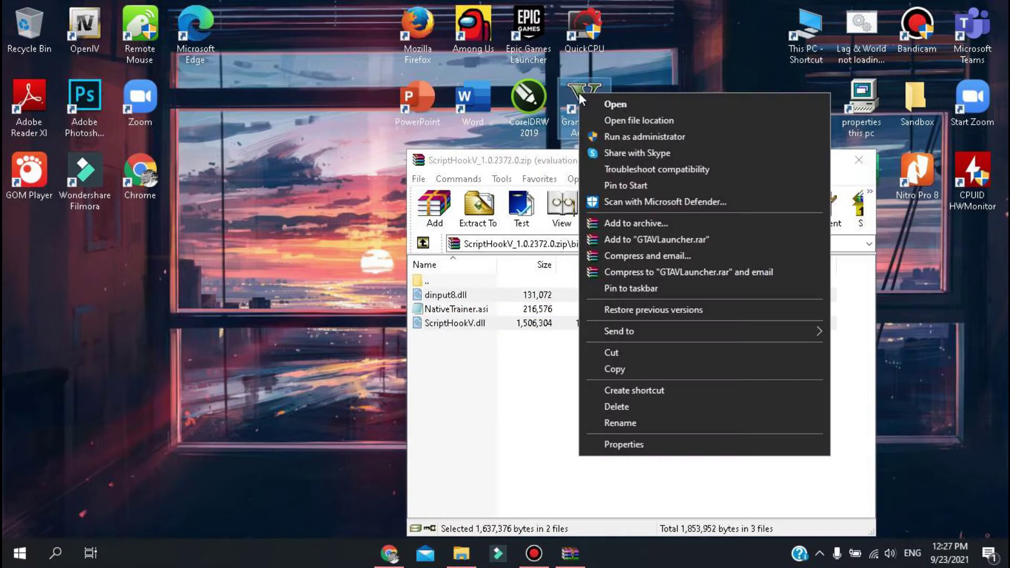
pyautogui.click(621, 121)
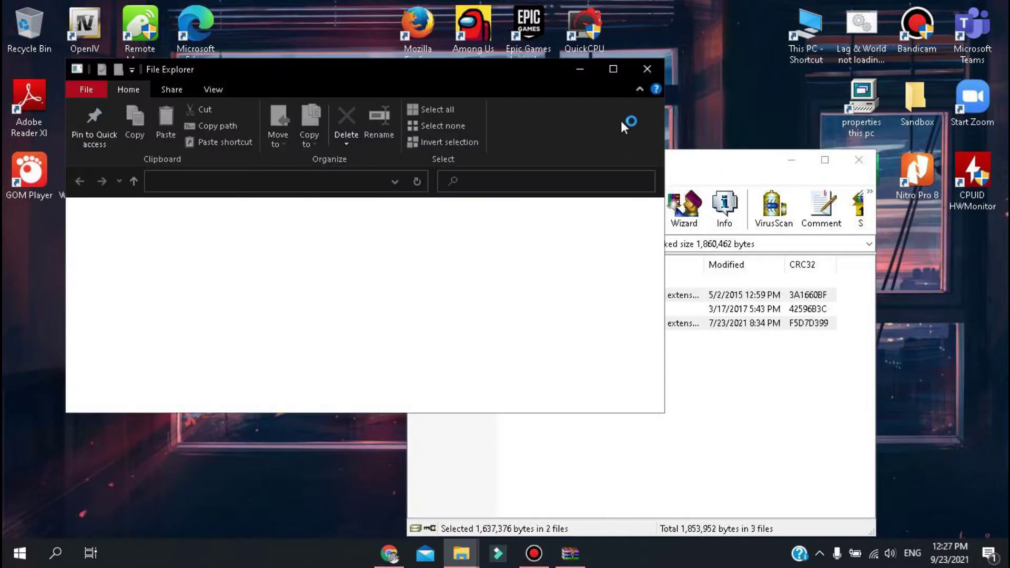
pyautogui.click(614, 71)
pyautogui.click(570, 553)
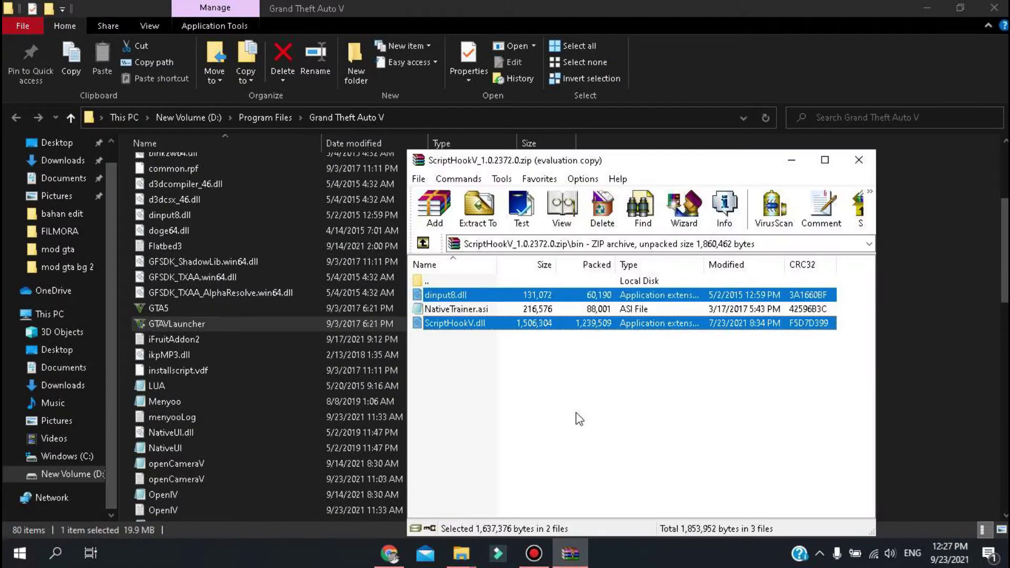
# Step: Try to copy dinput8.dll and ScriptHookV.dll into the Grand Theft Auto V folder, and cancel replacing the existing files
pyautogui.moveTo(575, 328); pyautogui.dragTo(399, 324)
pyautogui.moveTo(126, 350); pyautogui.dragTo(125, 350)
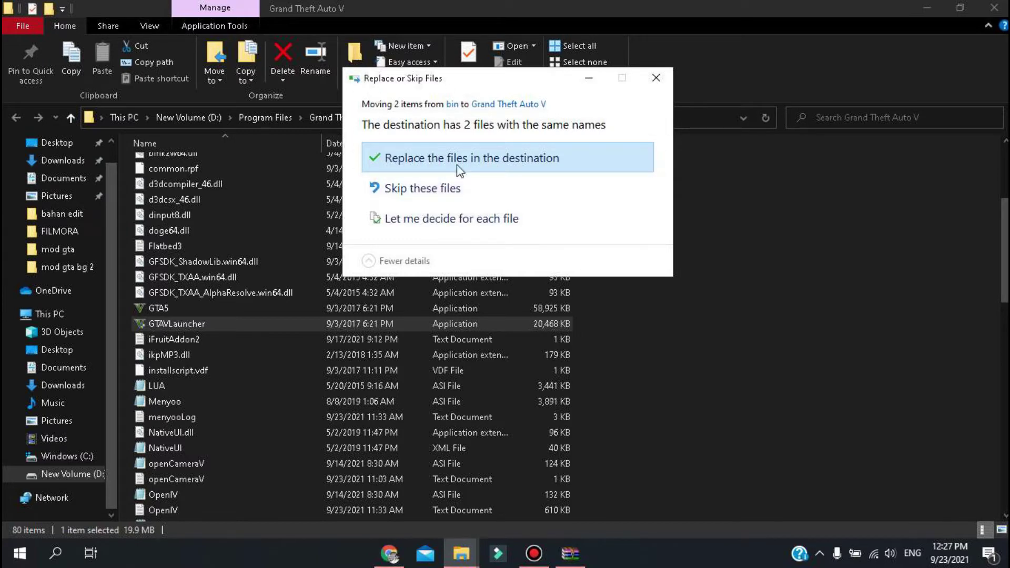
pyautogui.scroll(-9, 725, 299)
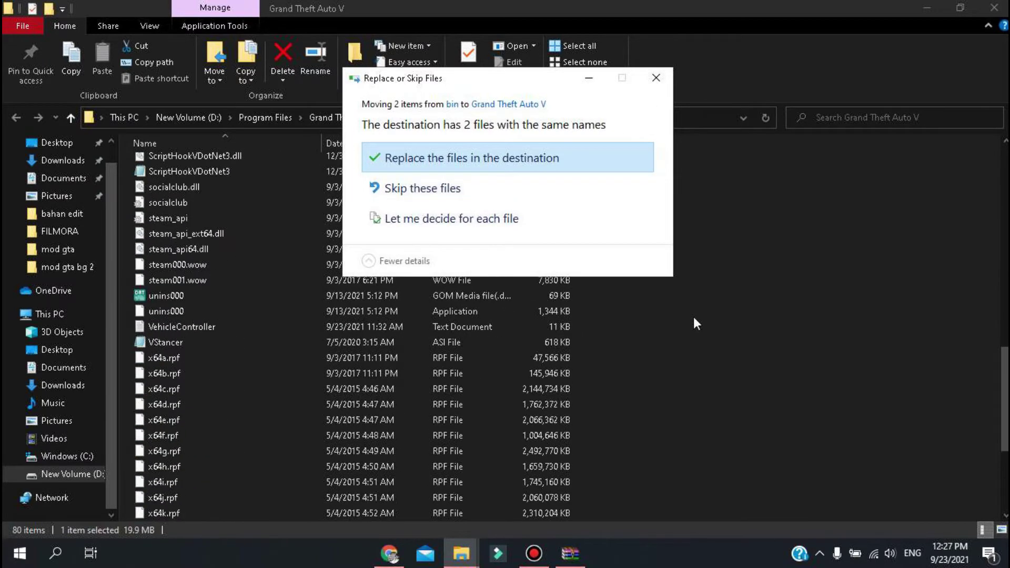
pyautogui.scroll(7, 694, 316)
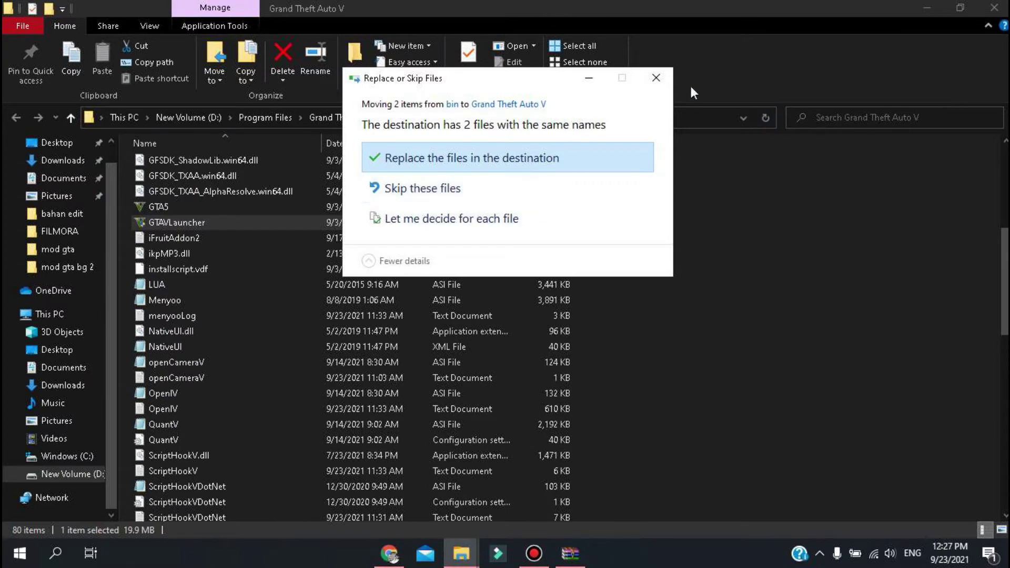
pyautogui.click(656, 78)
# Step: Switch back to the tutorial folder, open the MenyooSP archive in WinRAR and dismiss the blank WinRAR notice
pyautogui.moveTo(456, 557)
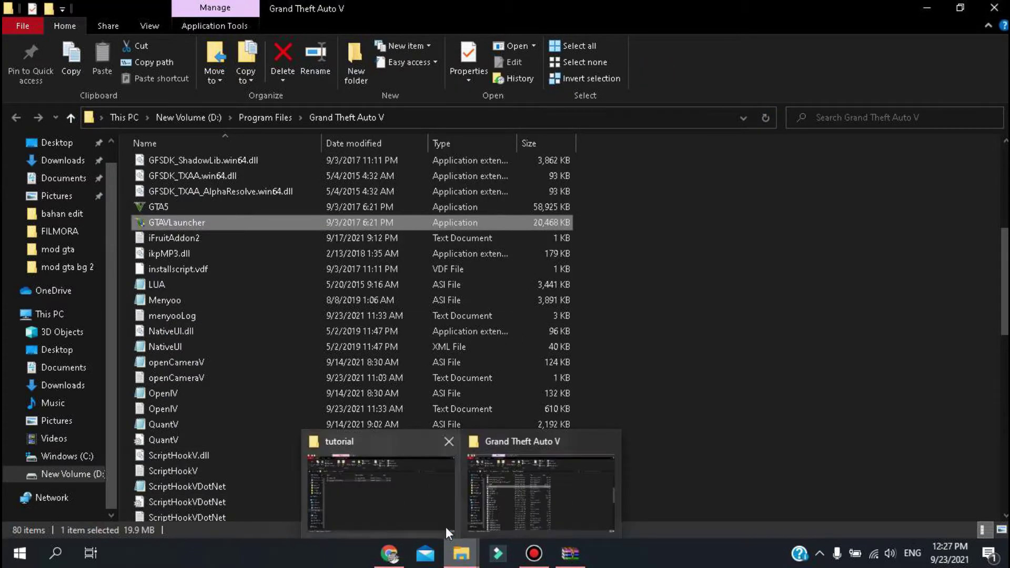
pyautogui.click(447, 526)
pyautogui.click(232, 235)
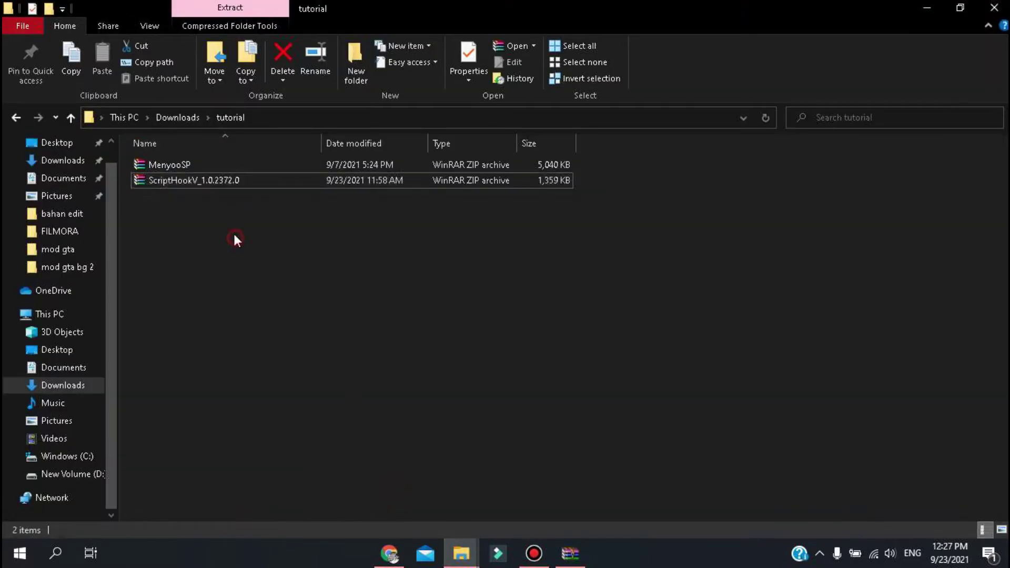
pyautogui.click(254, 168)
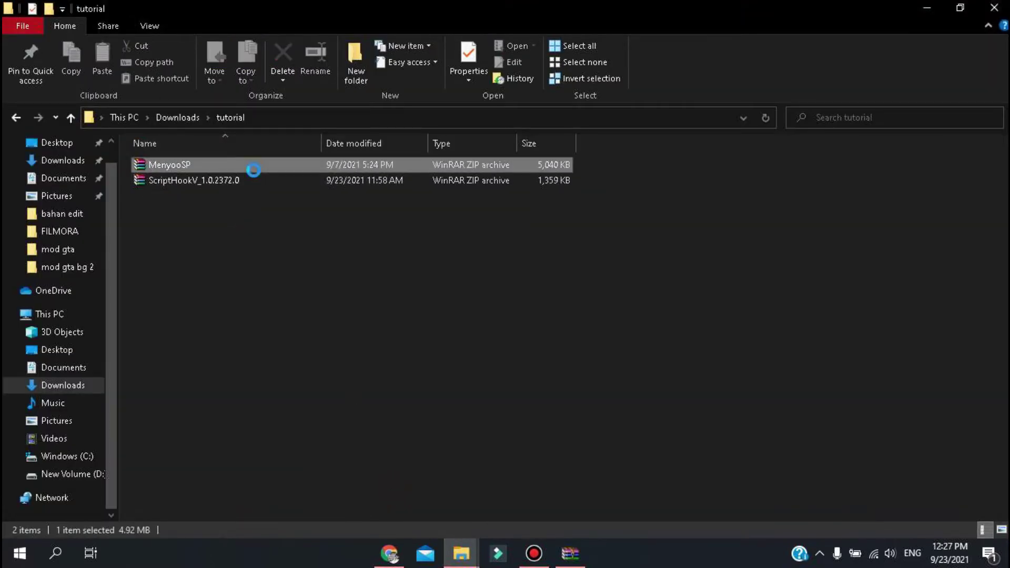
pyautogui.rightClick(510, 170)
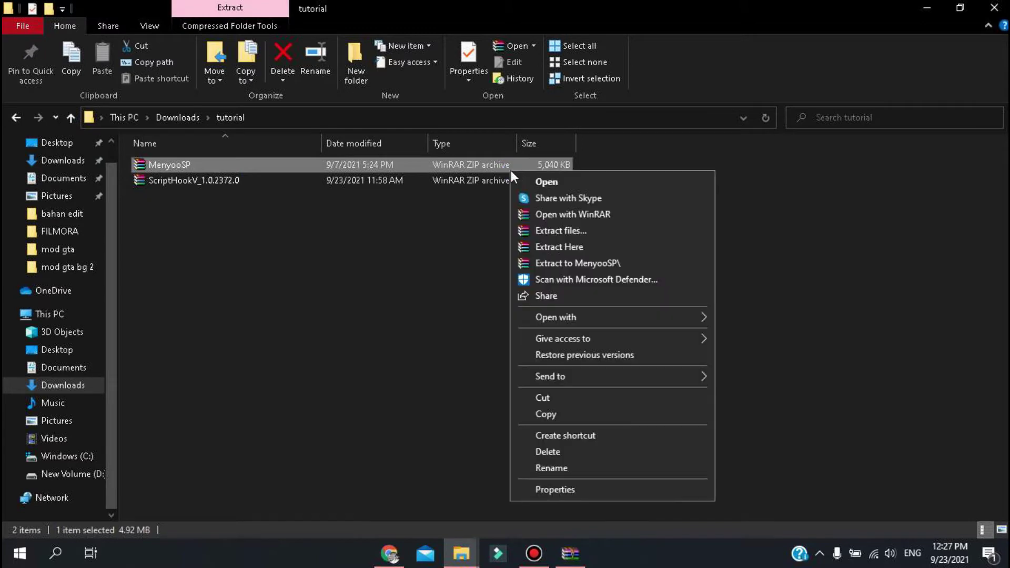
pyautogui.click(581, 211)
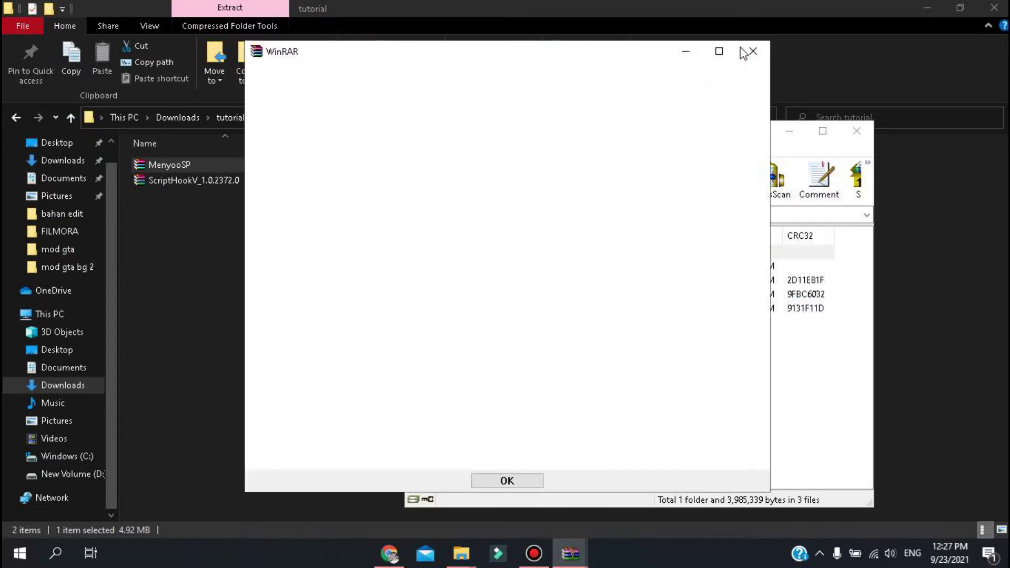
pyautogui.click(754, 49)
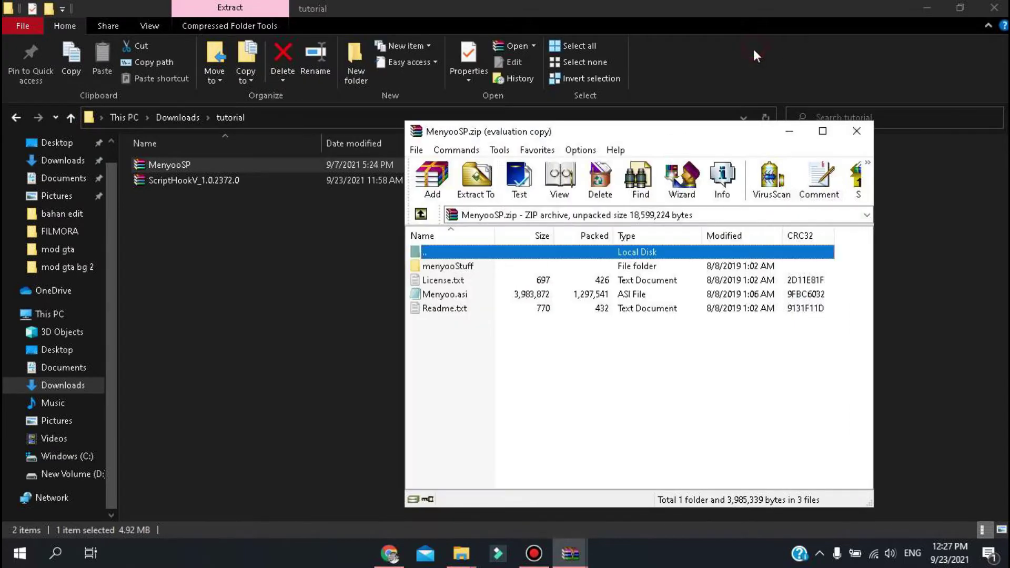
# Step: Select the menyooStuff folder and Menyoo.asi in the archive and reveal the Grand Theft Auto V folder behind it
pyautogui.click(581, 354)
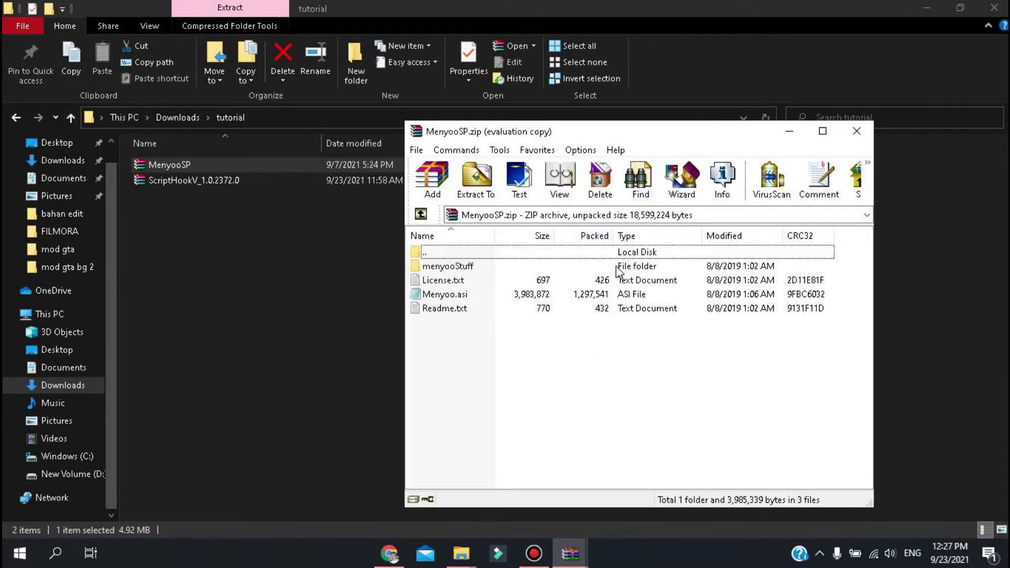
pyautogui.click(577, 269)
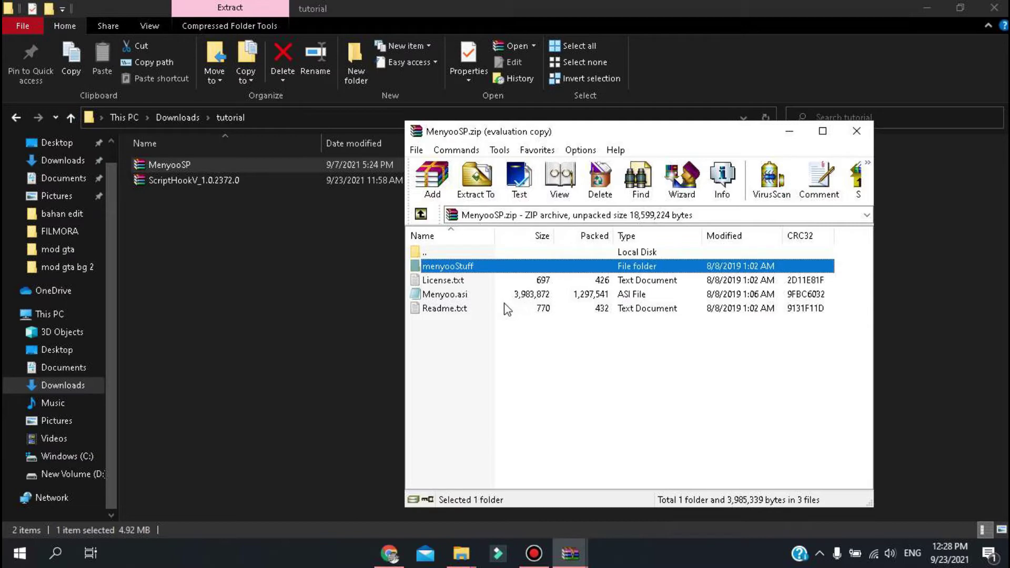
pyautogui.keyDown('ctrl'); pyautogui.click(456, 299); pyautogui.keyUp('ctrl')
pyautogui.click(927, 9)
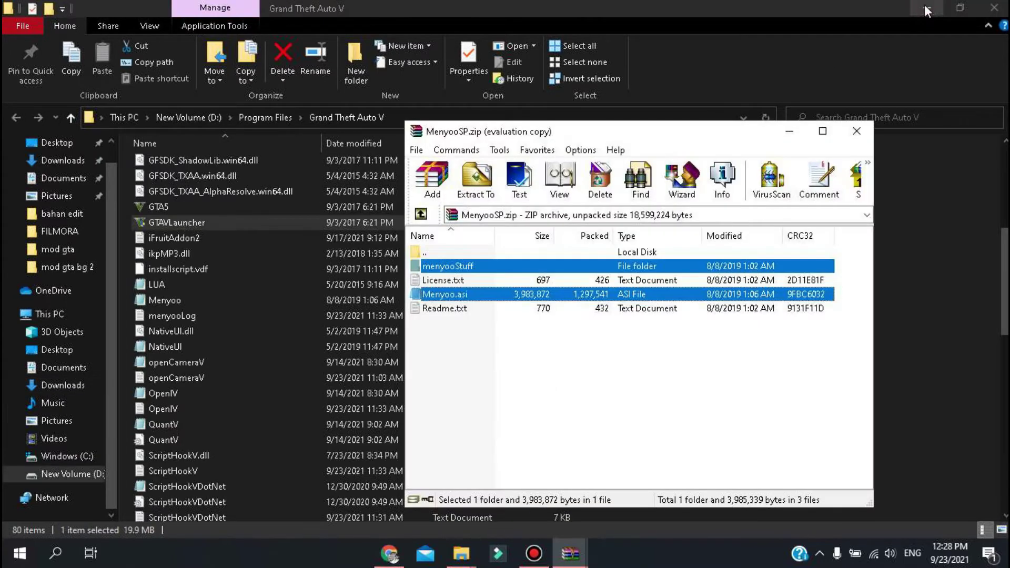
# Step: Try to copy menyooStuff and Menyoo.asi into the Grand Theft Auto V folder, cancel the replacement and minimize the folder window
pyautogui.moveTo(522, 274); pyautogui.dragTo(932, 276)
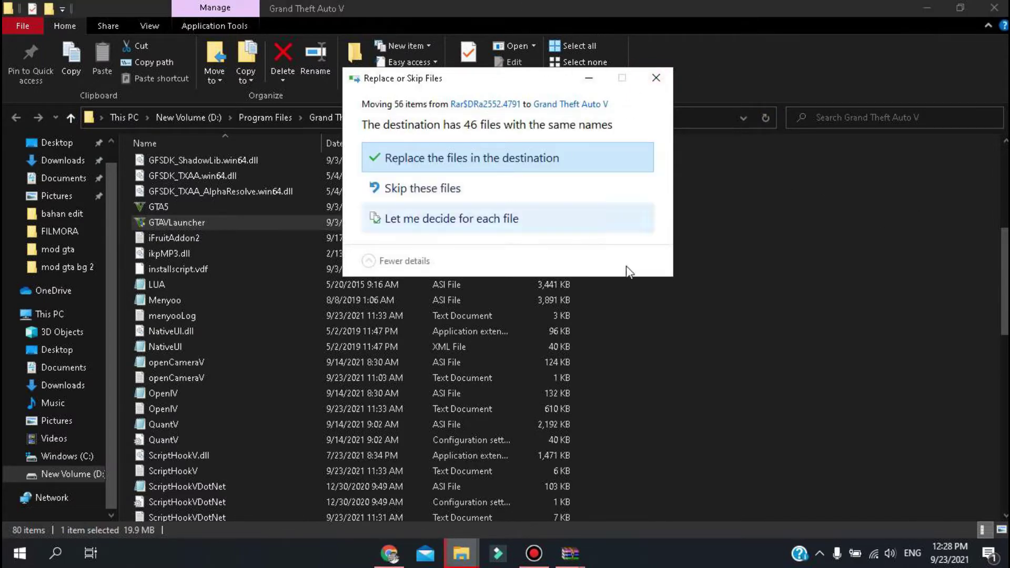
pyautogui.scroll(6, 728, 321)
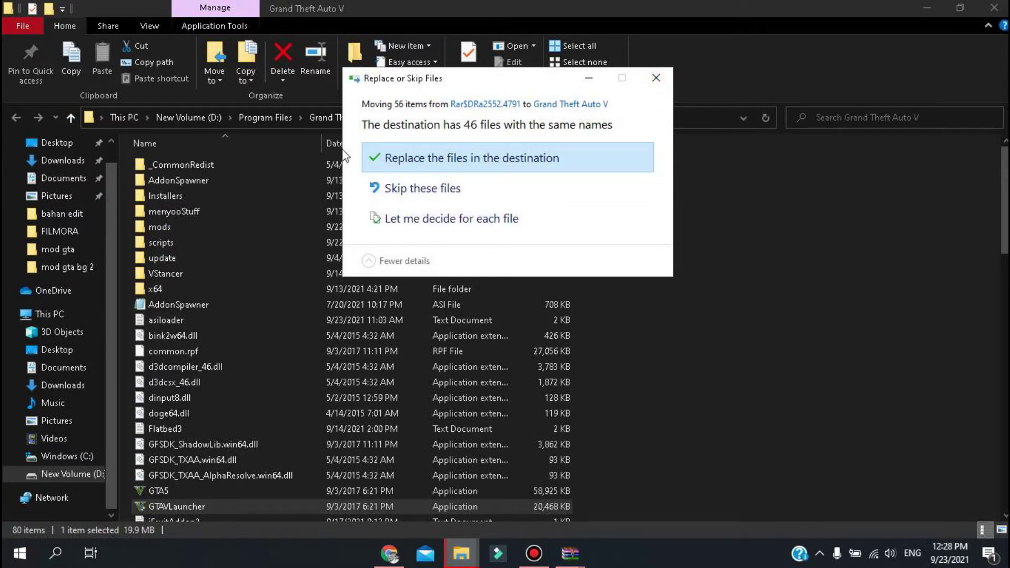
pyautogui.click(657, 77)
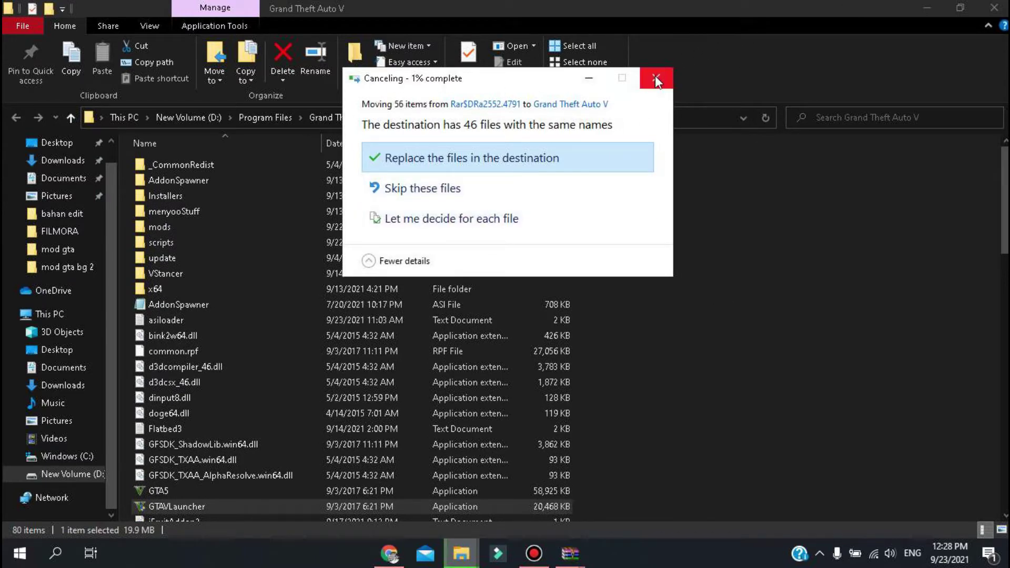
pyautogui.click(928, 7)
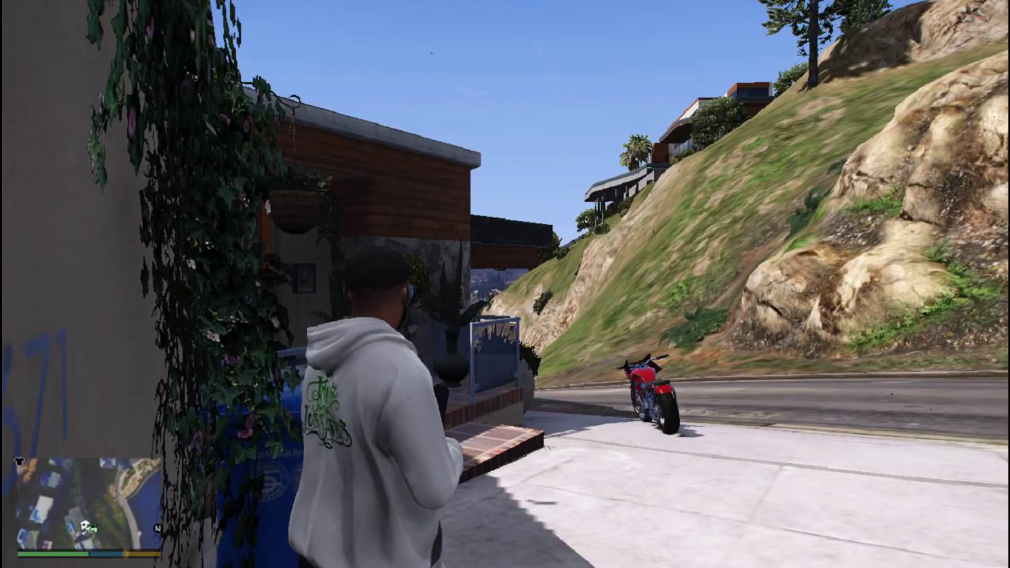
pyautogui.press('w')
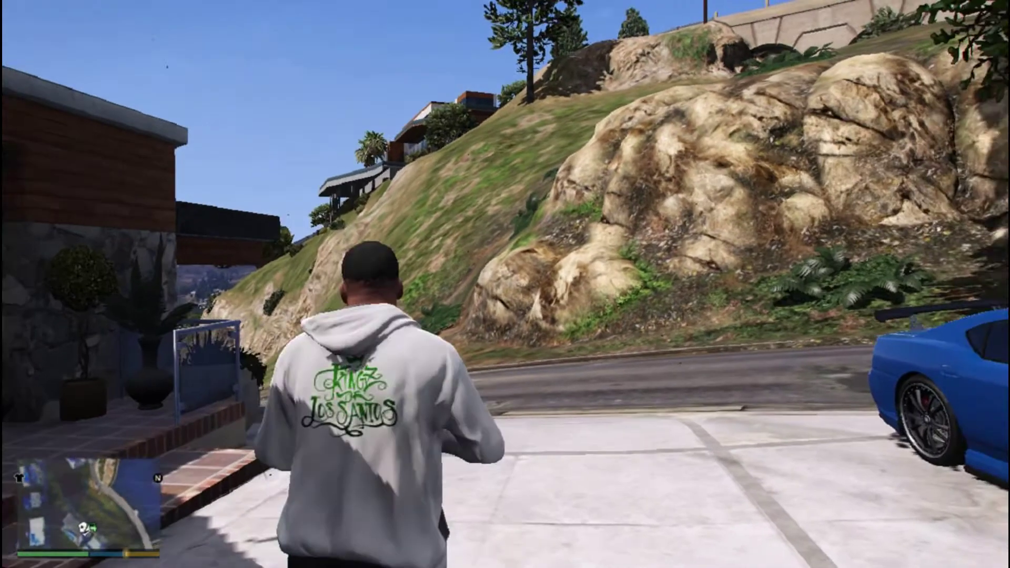
pyautogui.press('w')
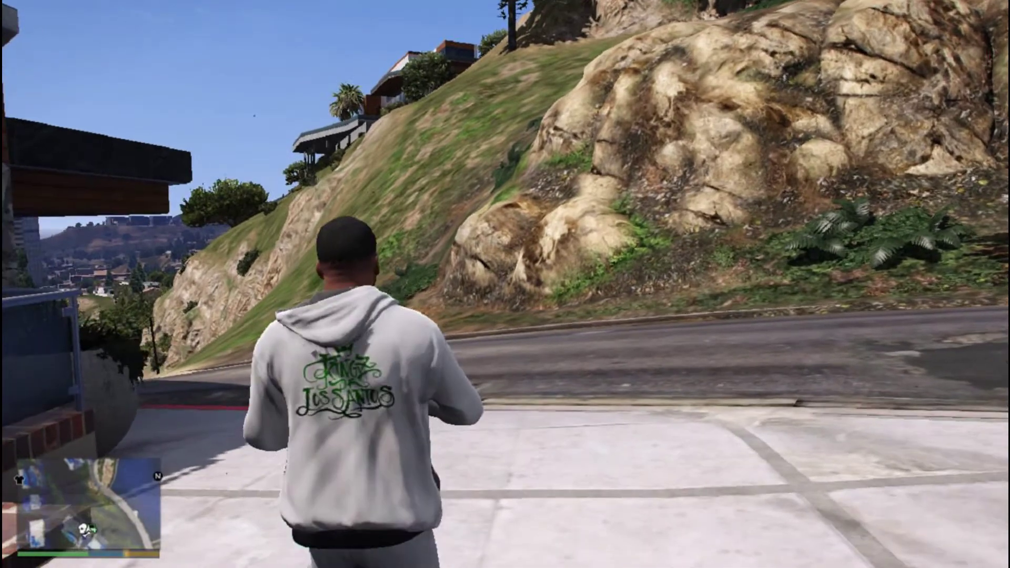
pyautogui.press('s')
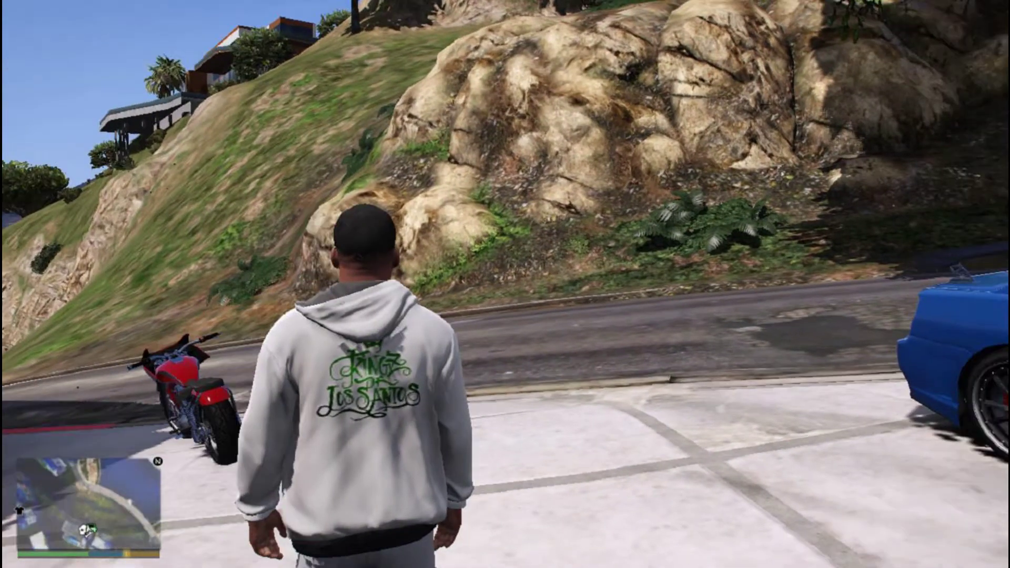
pyautogui.press('w')
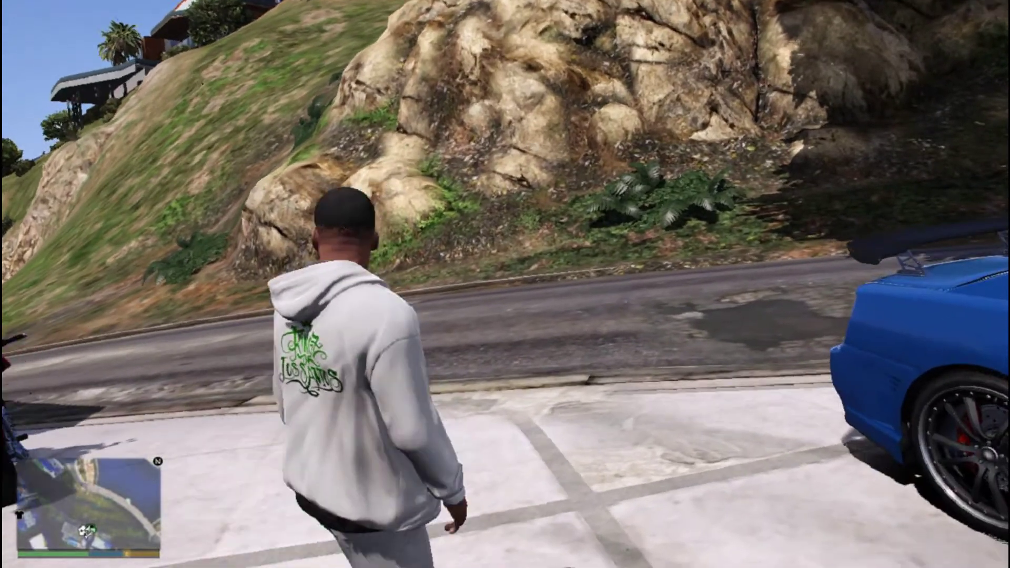
pyautogui.press('a')
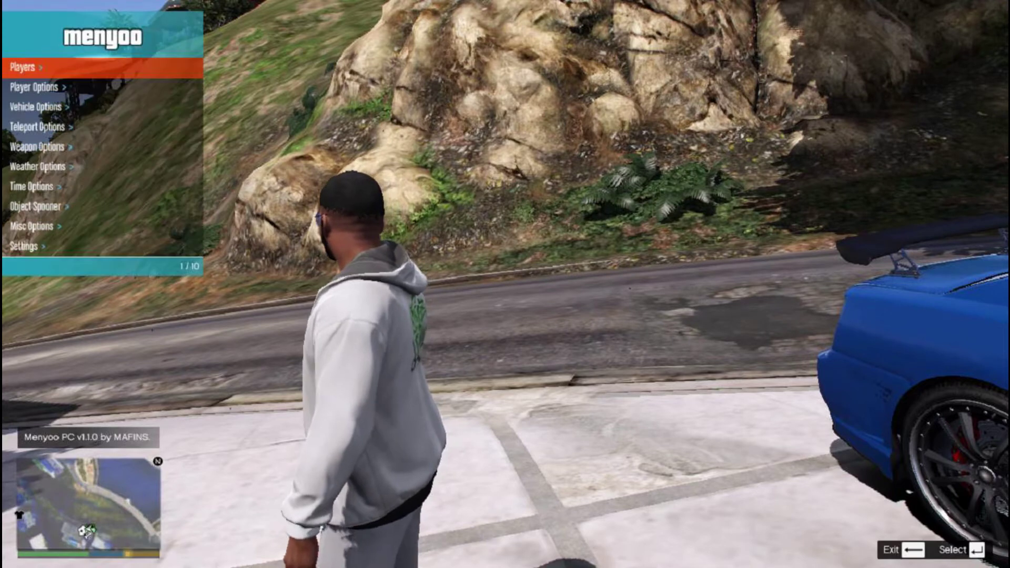
# Step: Browse the Menyoo main list and open Player Options
pyautogui.press('Down')
pyautogui.press('Down')
pyautogui.press('Down')
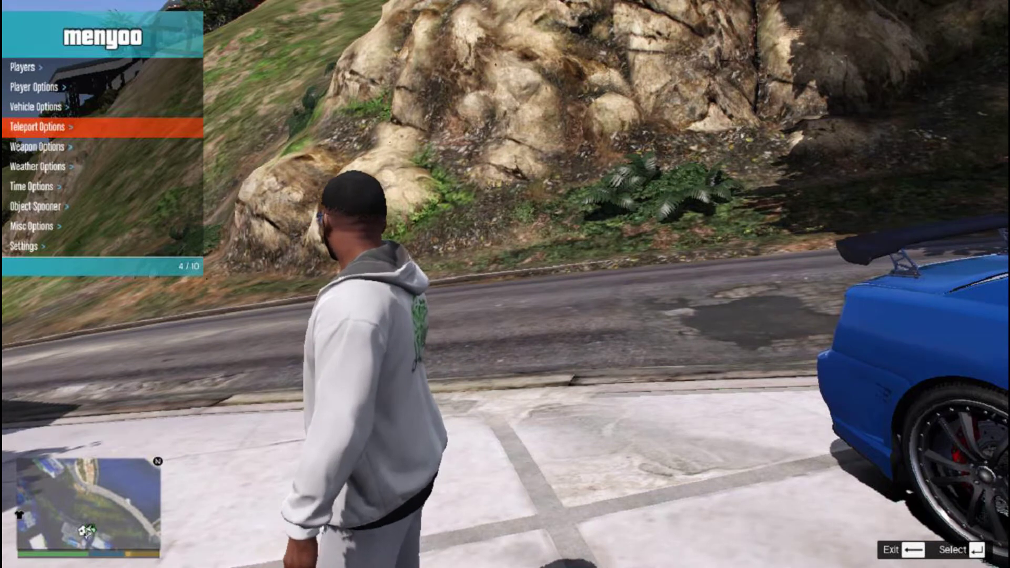
pyautogui.press('Up')
pyautogui.press('Up')
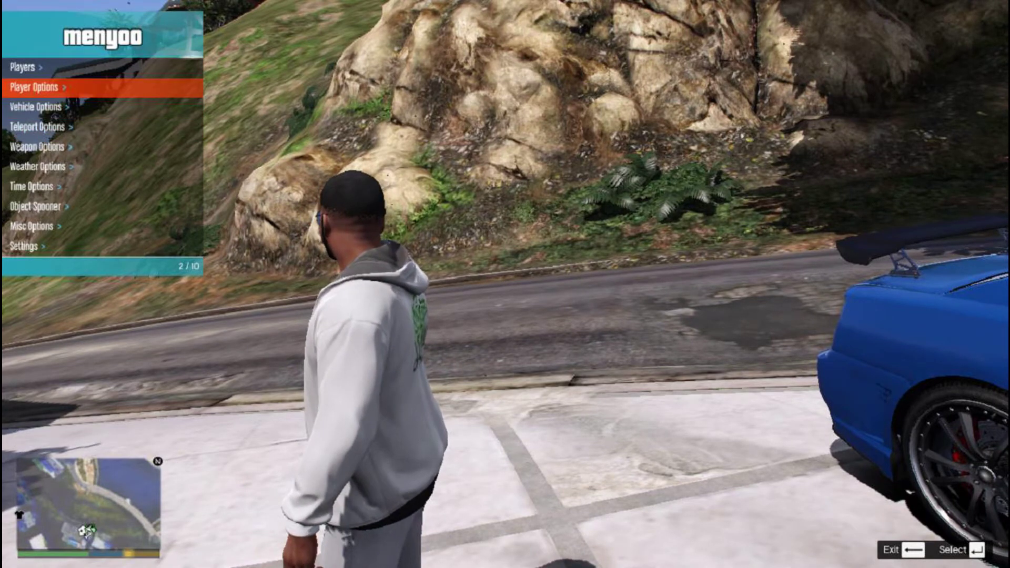
pyautogui.press('Return')
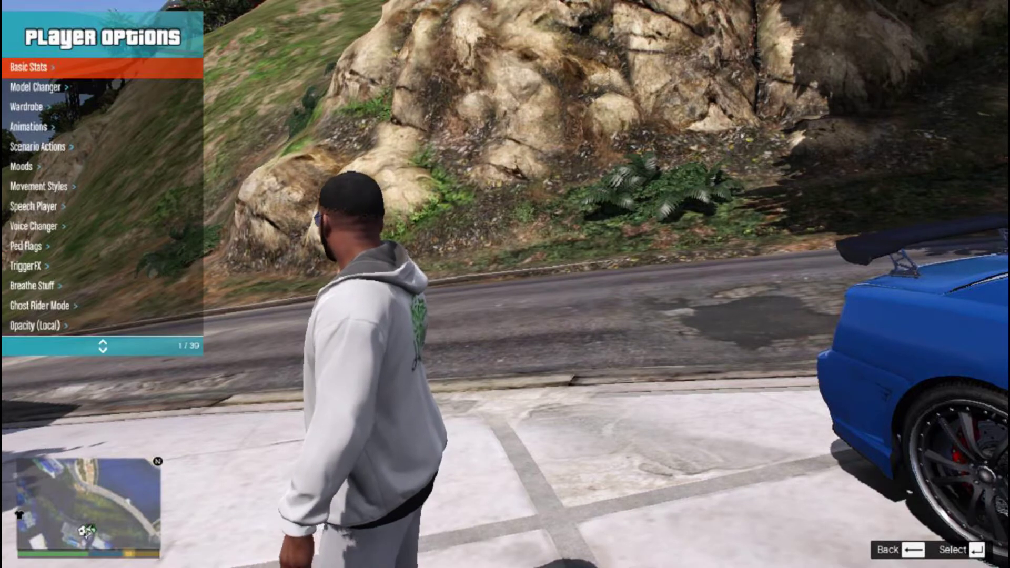
# Step: Find Never Wanted in Player Options and turn it off
pyautogui.press('Up')
pyautogui.press('Up')
pyautogui.press('Up')
pyautogui.press('Up')
pyautogui.press('Up')
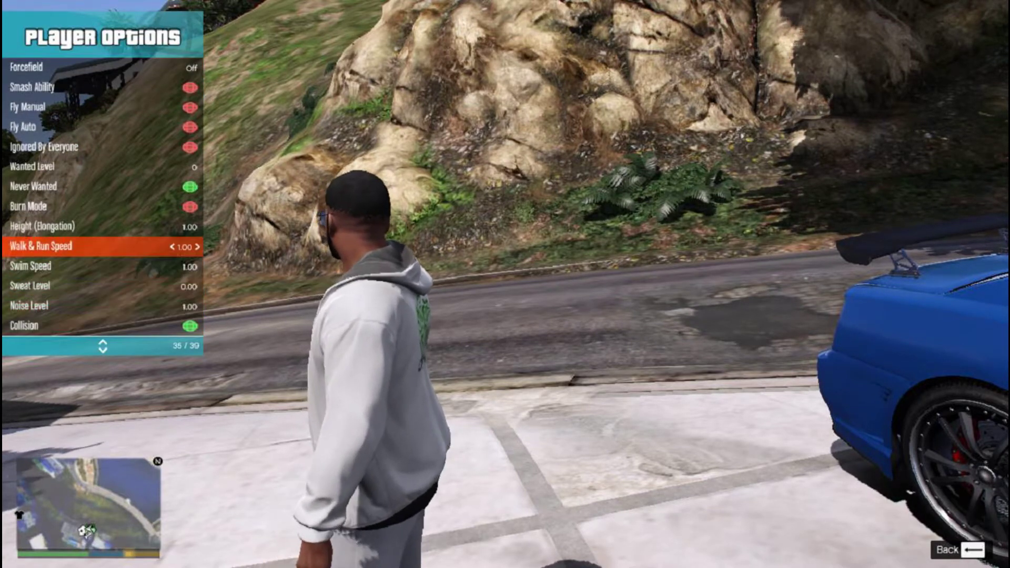
pyautogui.press('Up')
pyautogui.press('Up')
pyautogui.press('Up')
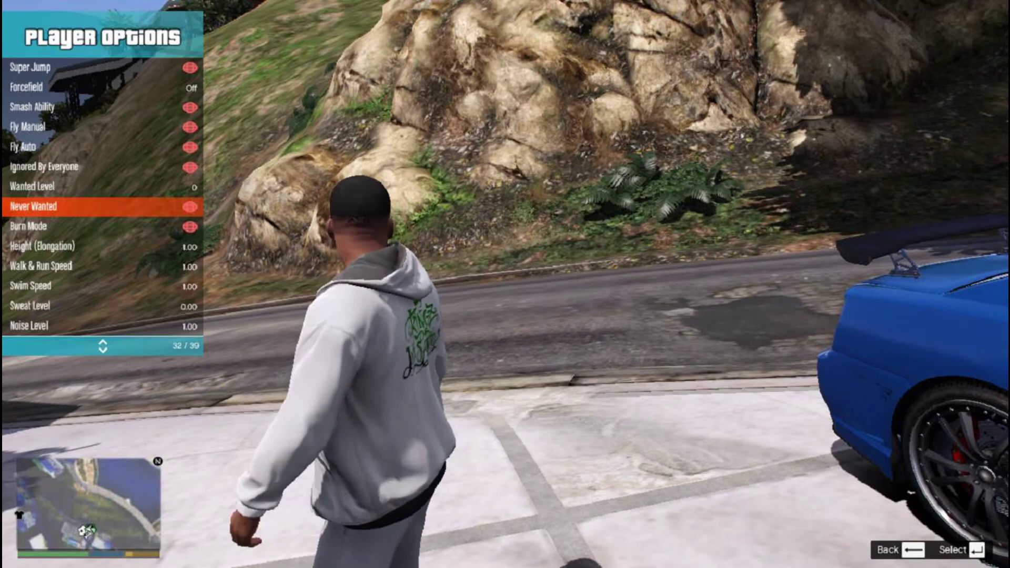
# Step: Raise the player's Wanted Level to 5 stars
pyautogui.press('Up')
pyautogui.press('Right')
pyautogui.press('Right')
pyautogui.press('Right')
pyautogui.press('Right')
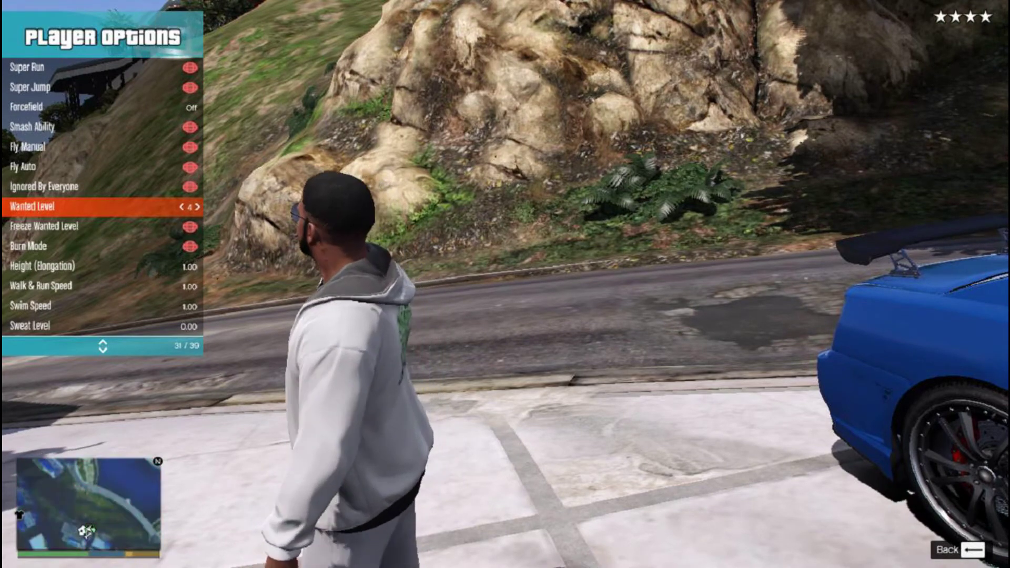
pyautogui.press('Right')
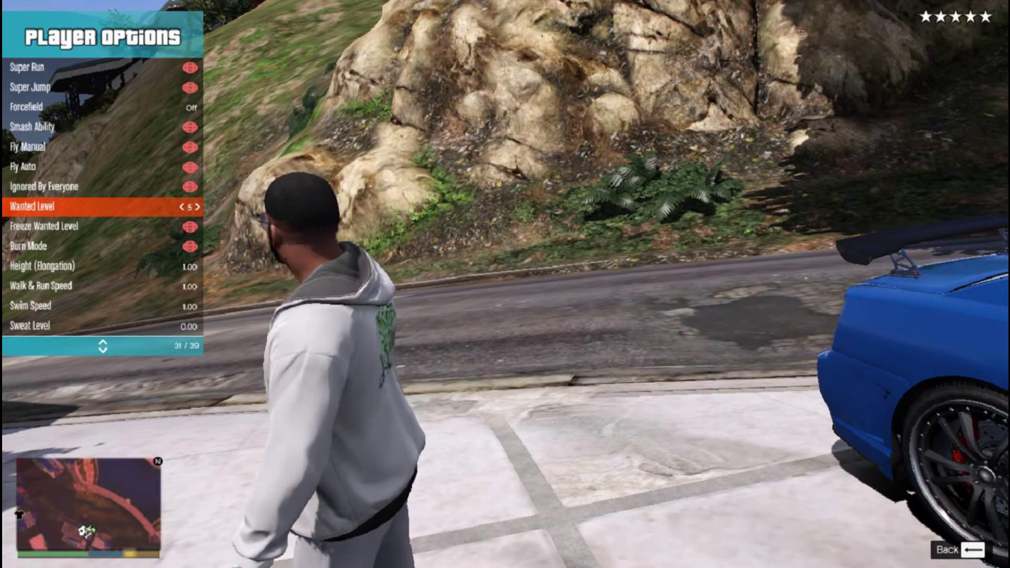
# Step: Lower the Wanted Level to 0 and turn Never Wanted on
pyautogui.press('Left')
pyautogui.press('Left')
pyautogui.press('Left')
pyautogui.press('Left')
pyautogui.press('Left')
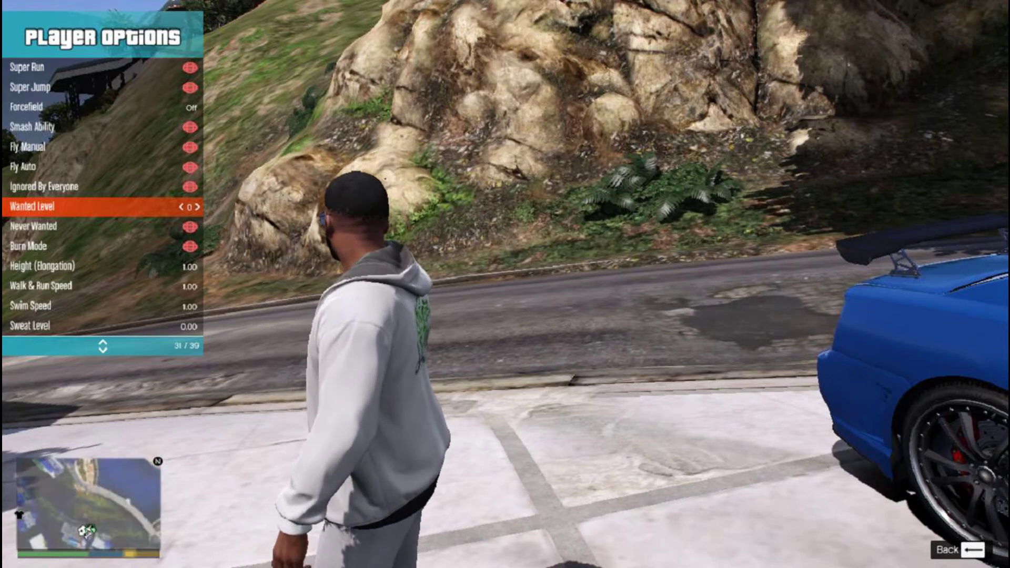
pyautogui.press('Down')
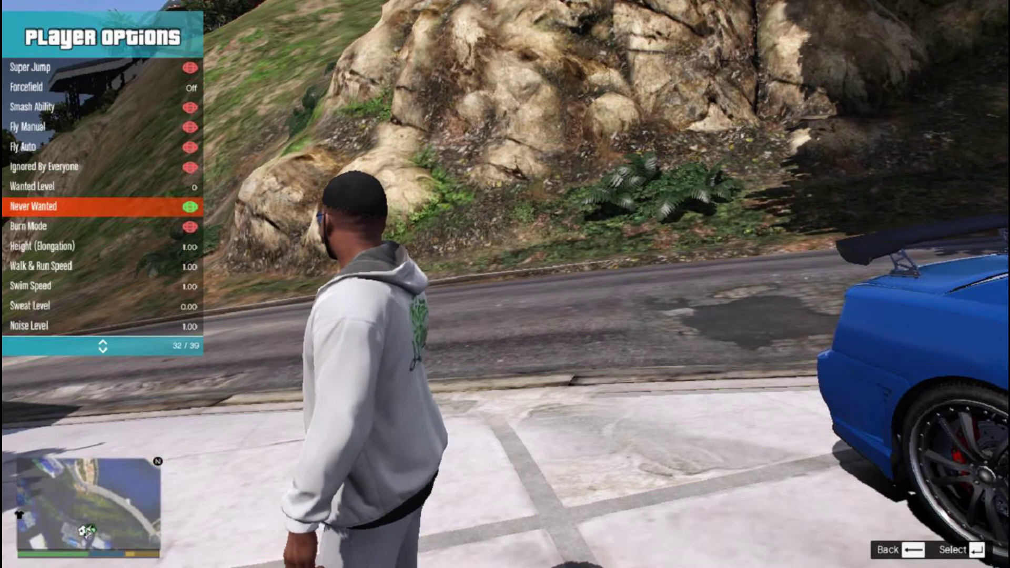
# Step: Examine the Ignored By Everyone, Wanted Level and Never Wanted options
pyautogui.press('Up')
pyautogui.press('Up')
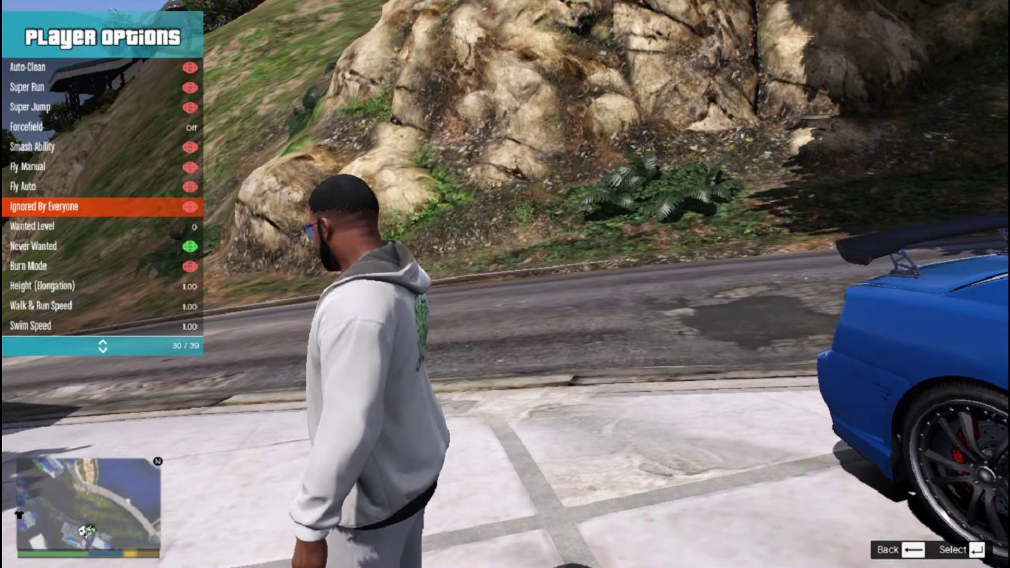
pyautogui.press('Up')
pyautogui.press('Down')
pyautogui.press('Down')
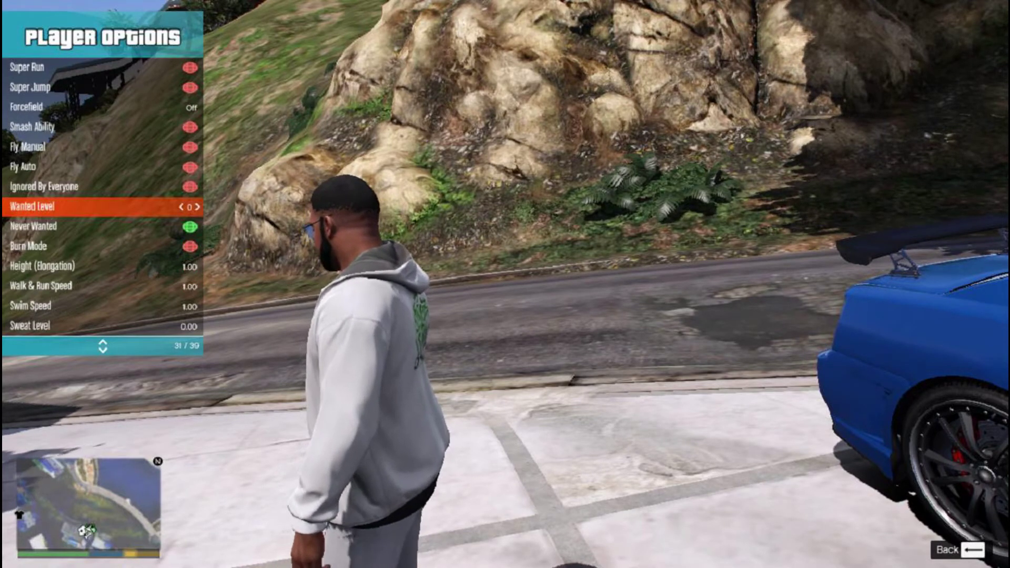
pyautogui.press('Down')
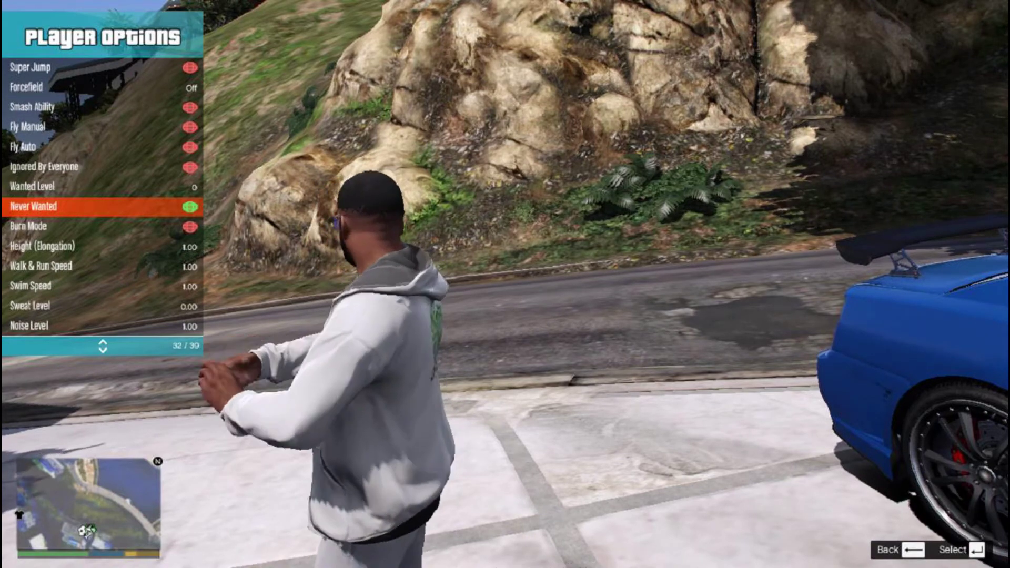
# Step: Look through the player ability options from Never Wanted back to Invincibility, including Forcefield and Unlimited Special Ability (SP)
pyautogui.press('Up')
pyautogui.press('Up')
pyautogui.press('Up')
pyautogui.press('Up')
pyautogui.press('Up')
pyautogui.press('Up')
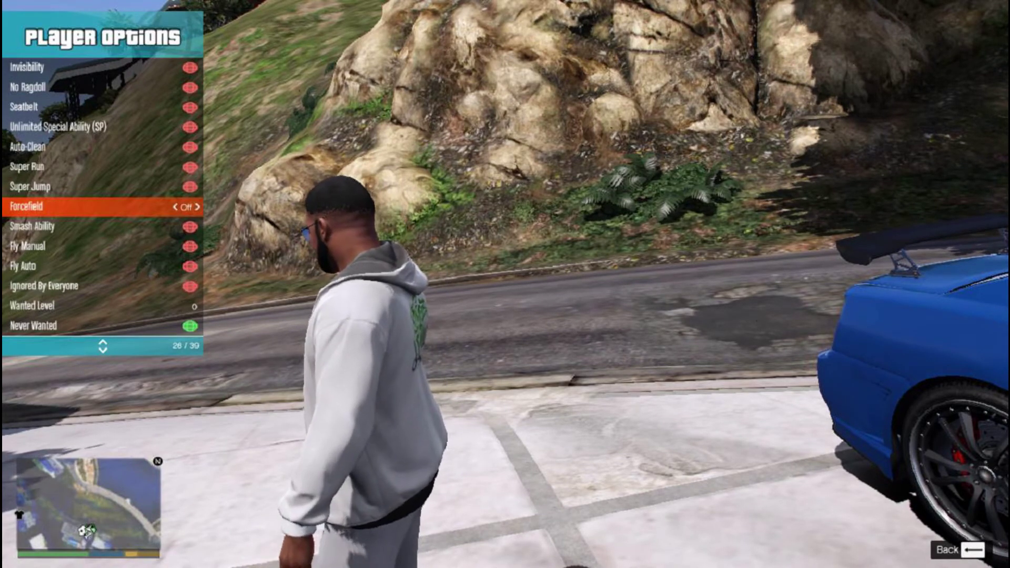
pyautogui.press('Up')
pyautogui.press('Up')
pyautogui.press('Up')
pyautogui.press('Up')
pyautogui.press('Up')
pyautogui.press('Up')
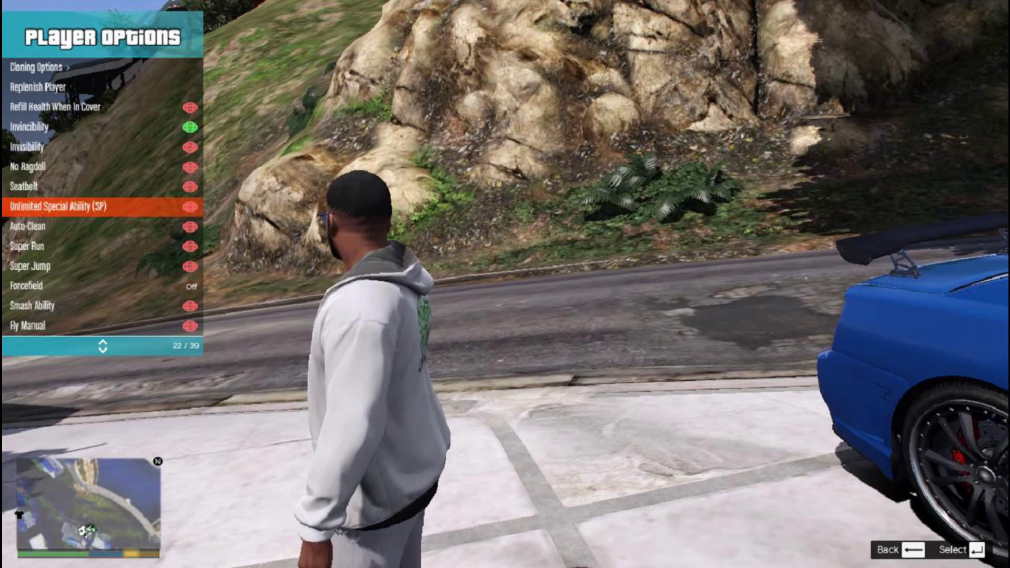
pyautogui.press('Up')
pyautogui.press('Up')
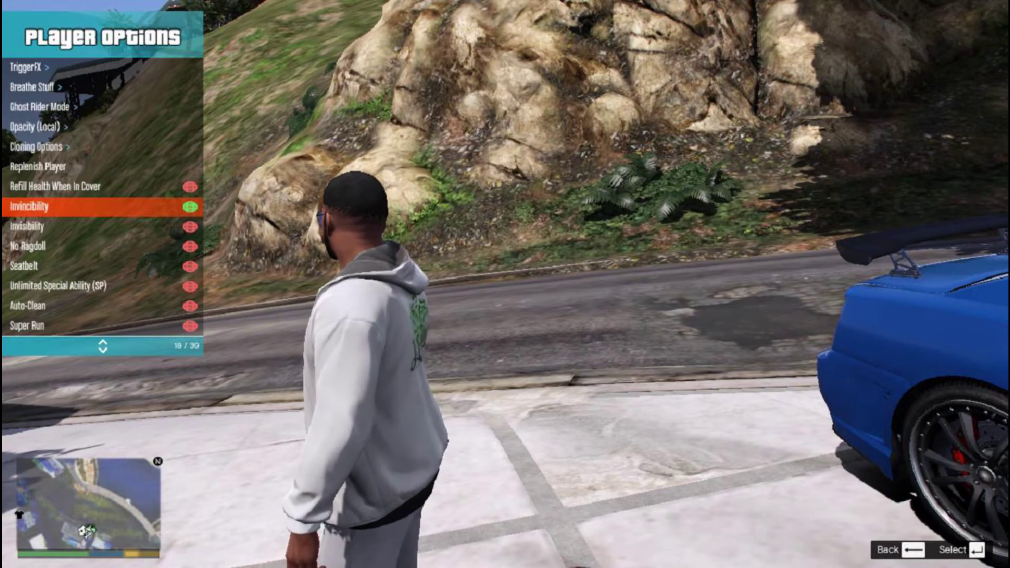